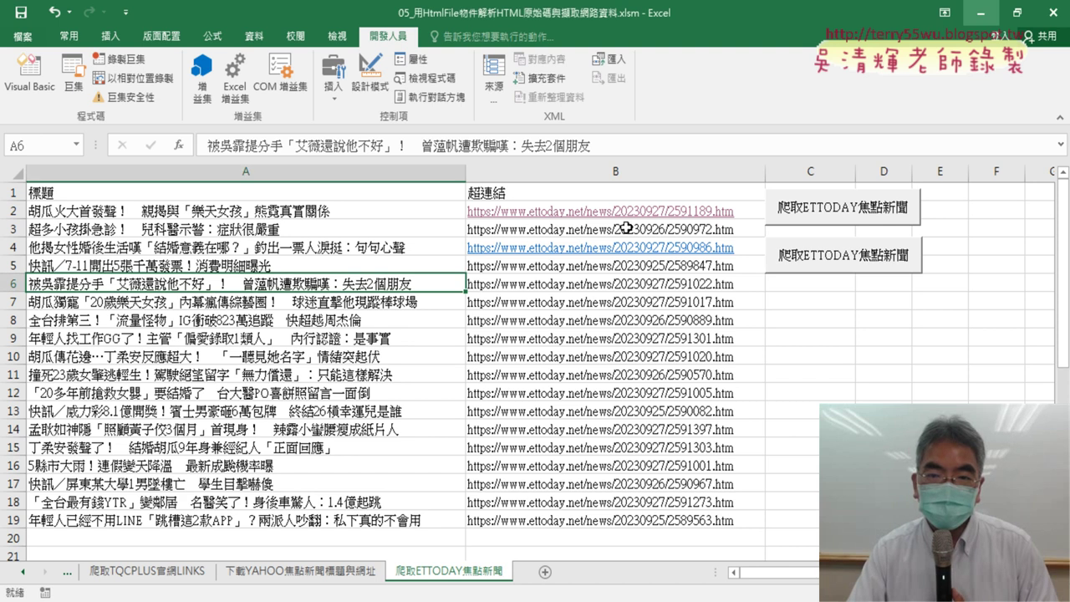
Step: Check the URLs in B3 and B5, run the 超連結 macro to relink B4, then select B6
{"action": "left_click", "coordinate": [642, 226]}
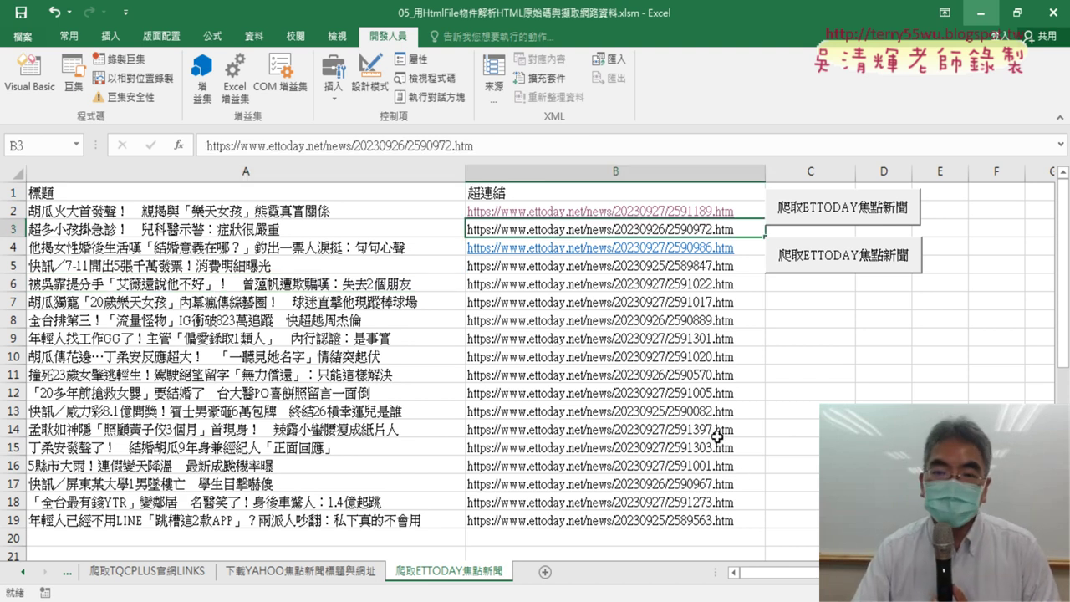
{"action": "left_click", "coordinate": [700, 264]}
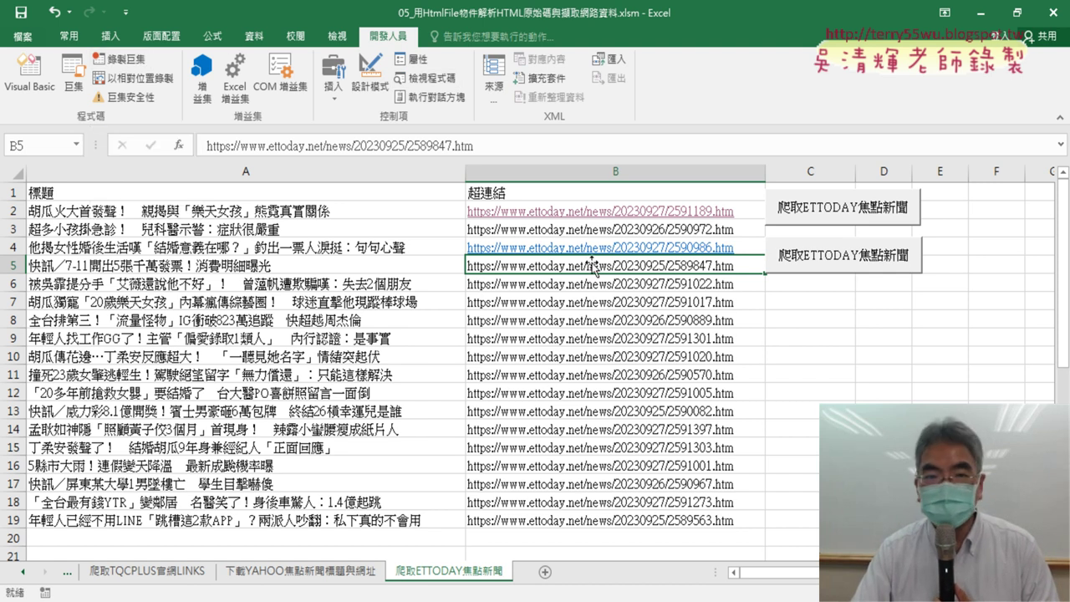
{"action": "left_click", "coordinate": [74, 82]}
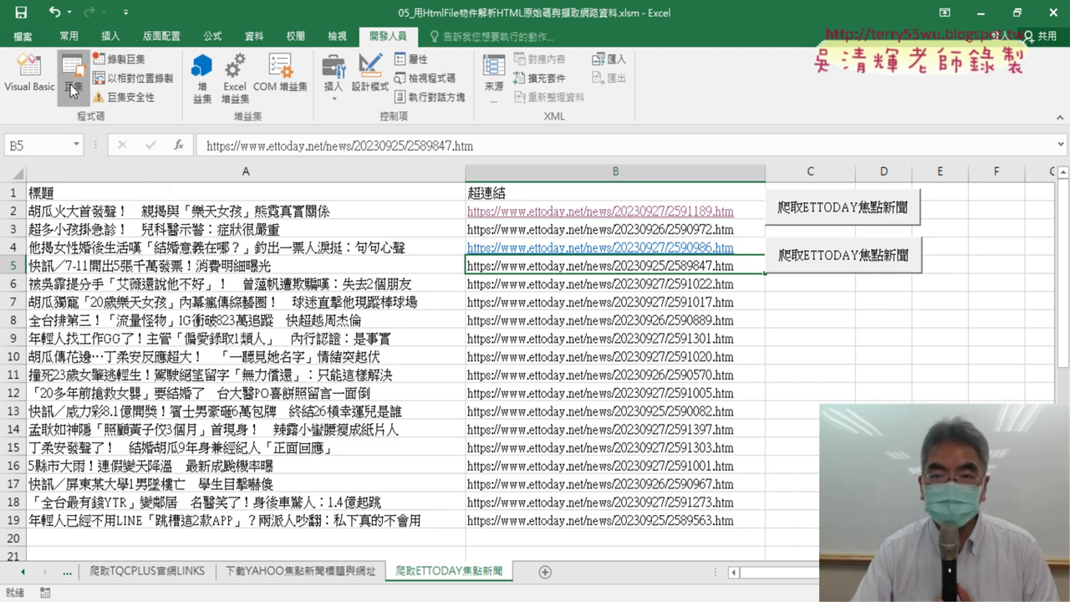
{"action": "scroll", "coordinate": [752, 293], "scroll_direction": "down", "scroll_amount": 2}
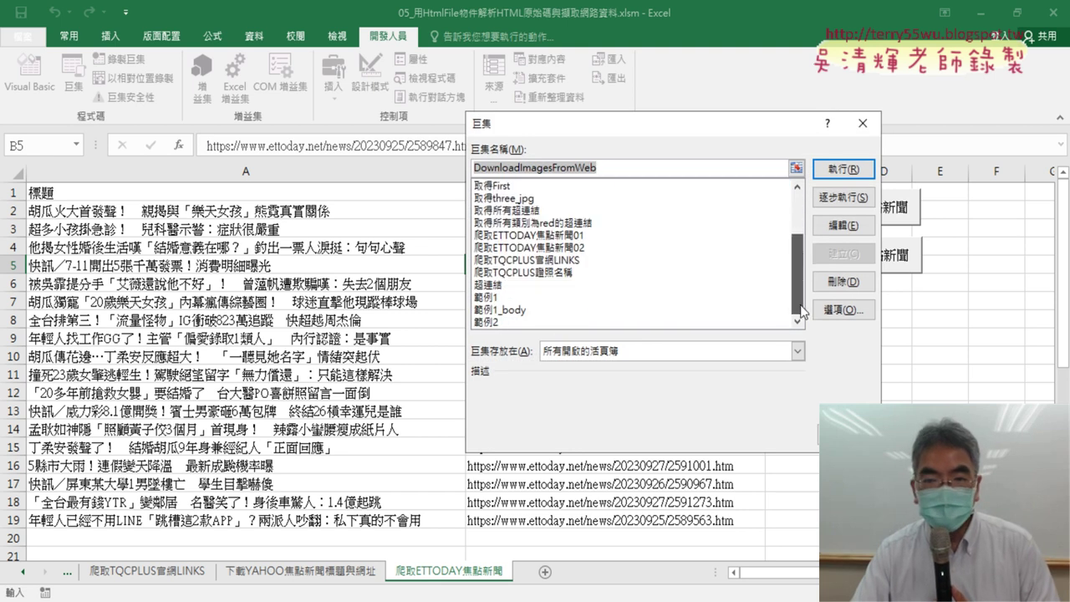
{"action": "left_click", "coordinate": [494, 285]}
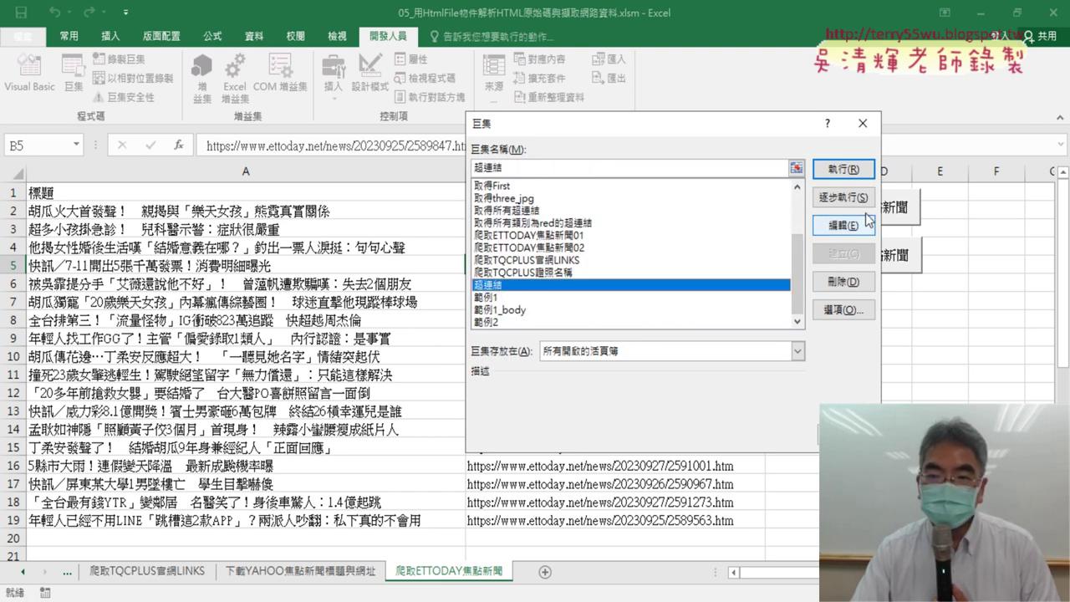
{"action": "left_click", "coordinate": [844, 169]}
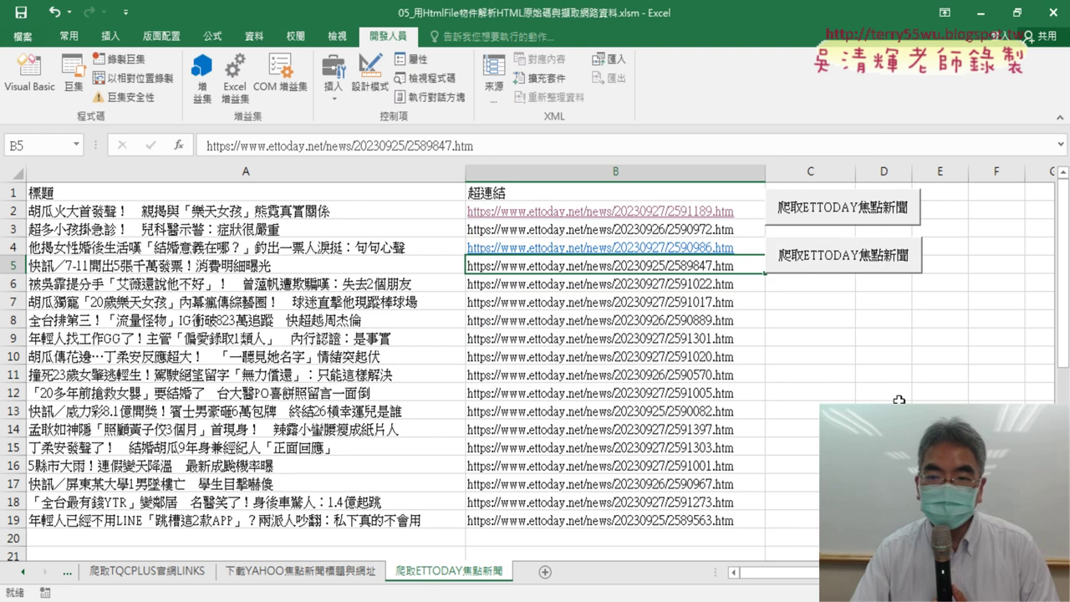
{"action": "left_click", "coordinate": [655, 285]}
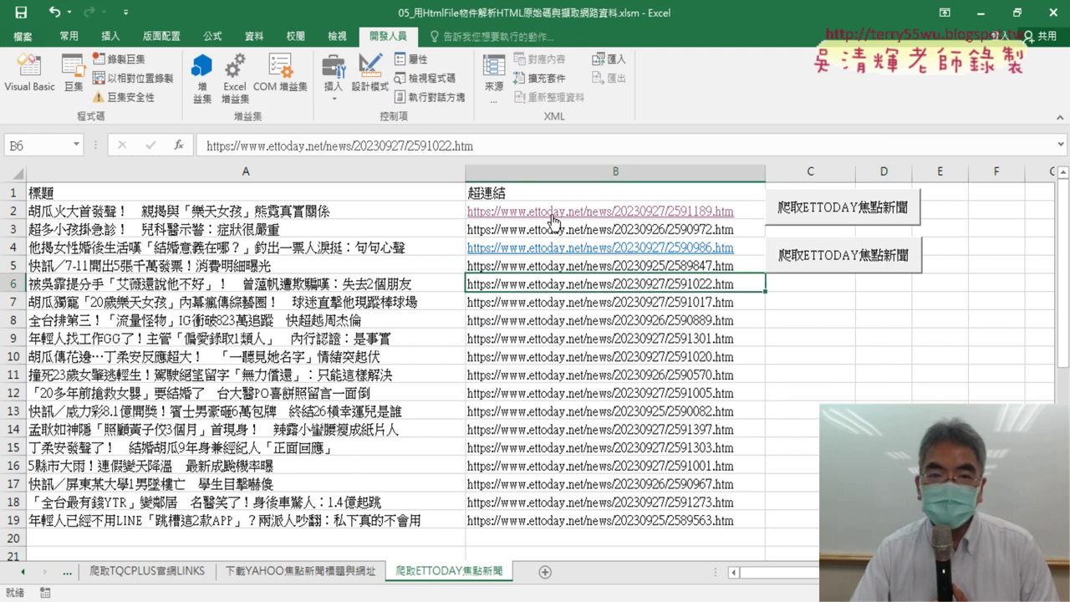
{"action": "left_click", "coordinate": [110, 36]}
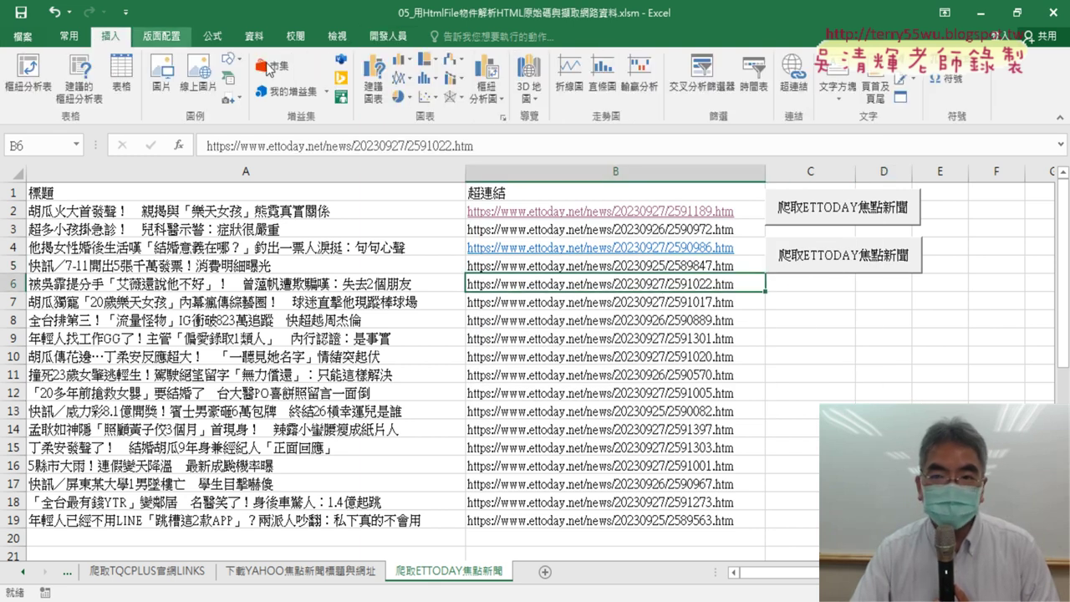
Step: Make cell B6 a hyperlink whose address is its own ETtoday URL text
{"action": "left_click", "coordinate": [793, 83]}
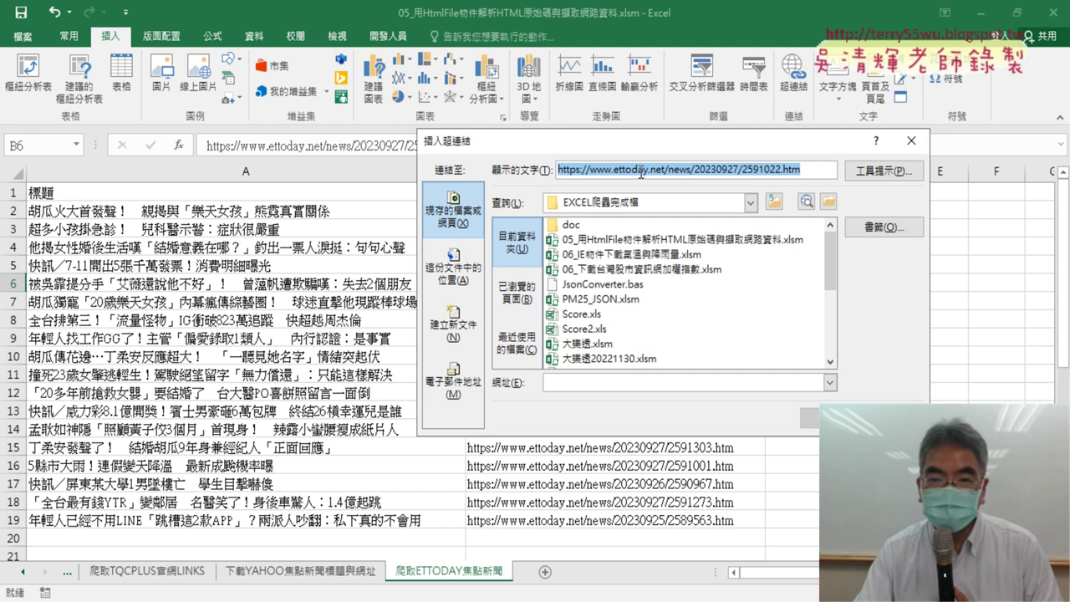
{"action": "right_click", "coordinate": [641, 173]}
{"action": "left_click", "coordinate": [670, 203]}
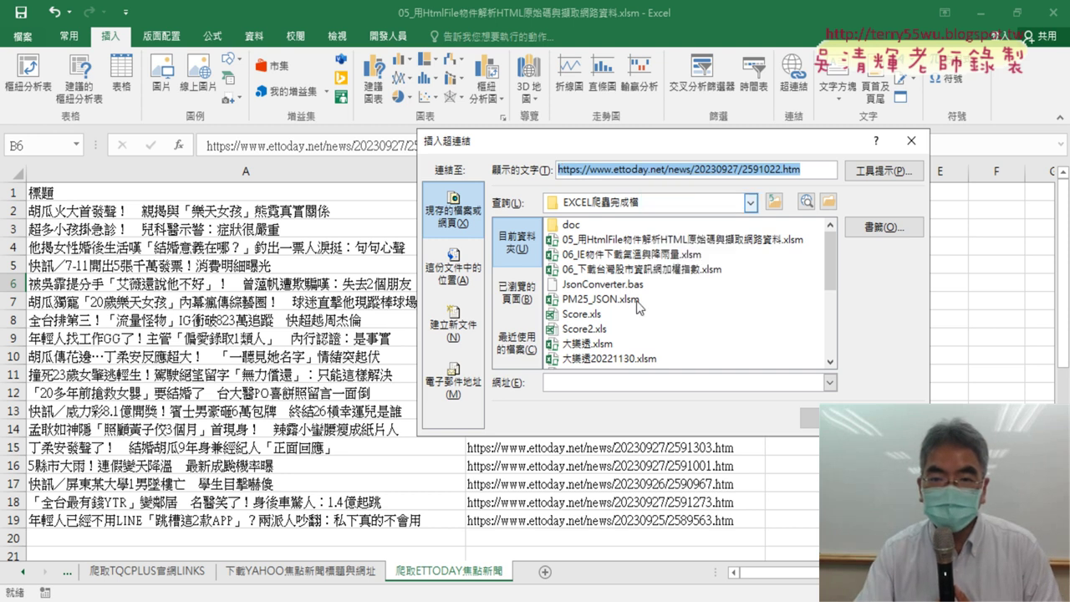
{"action": "right_click", "coordinate": [592, 381]}
{"action": "left_click", "coordinate": [632, 425]}
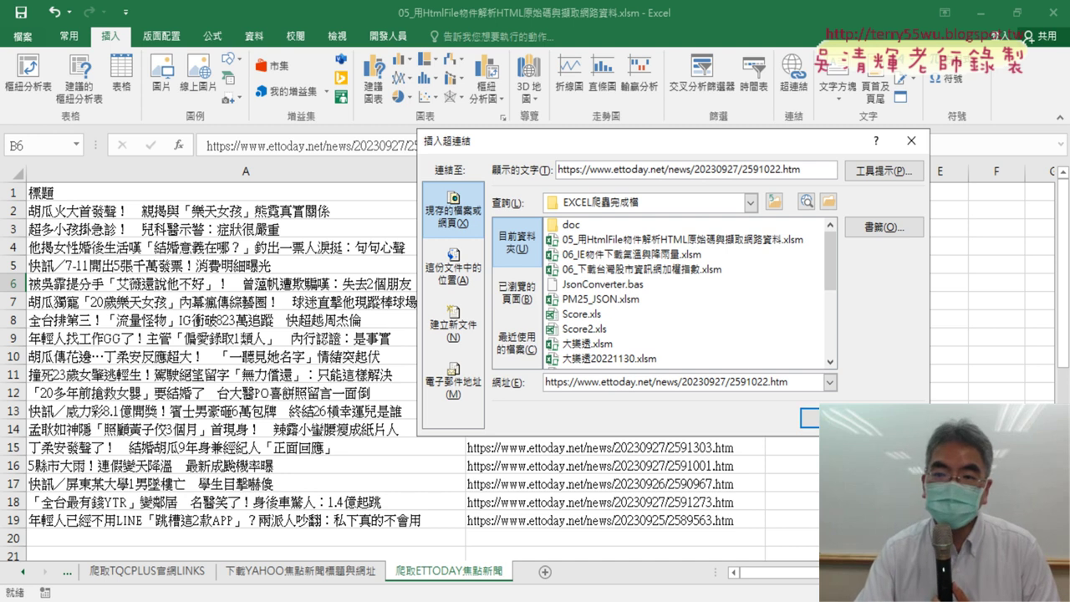
{"action": "left_click", "coordinate": [816, 416]}
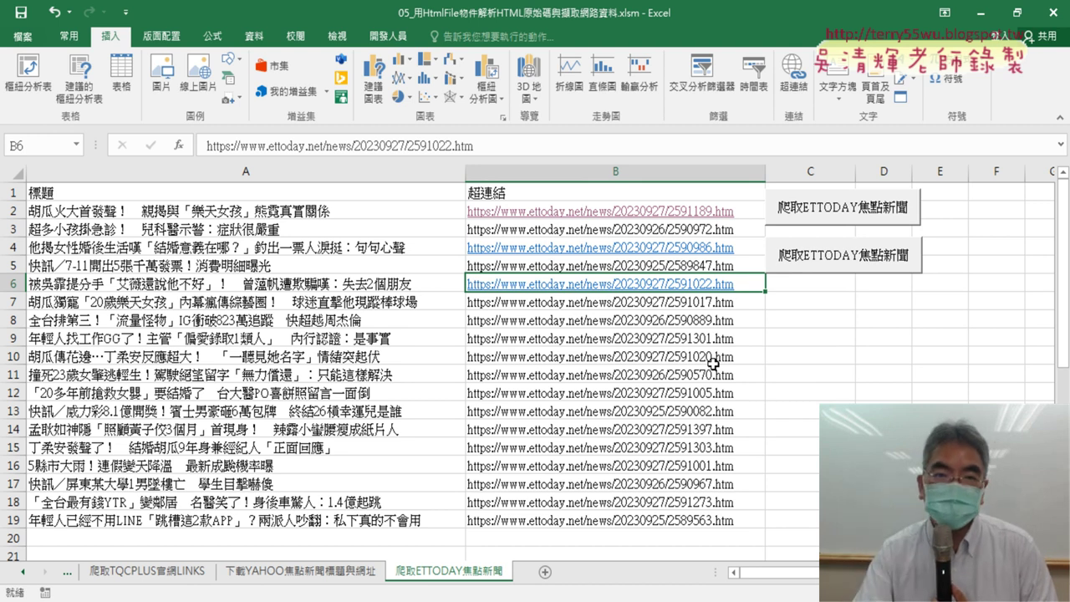
{"action": "left_click", "coordinate": [388, 37]}
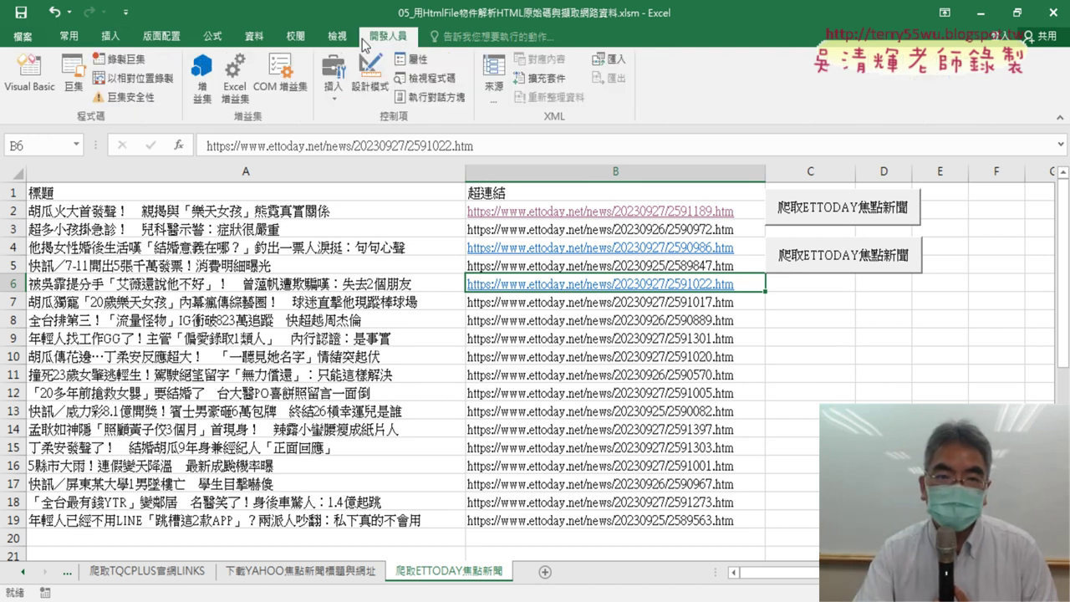
Step: Open the 超連結 macro's code in the Visual Basic editor
{"action": "left_click", "coordinate": [79, 82]}
{"action": "scroll", "coordinate": [599, 313], "scroll_direction": "down", "scroll_amount": 5}
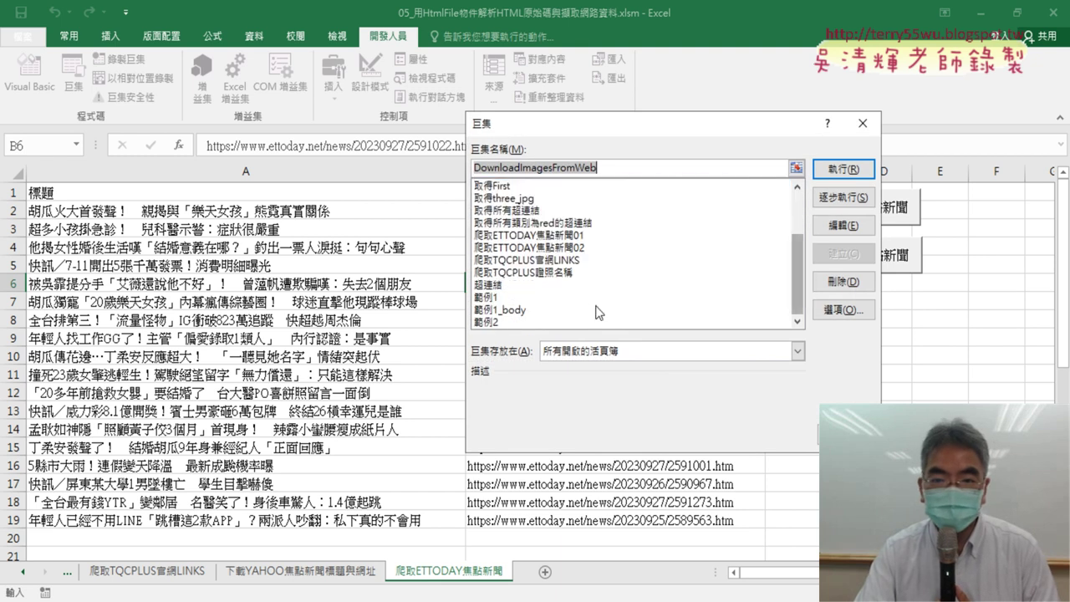
{"action": "left_click", "coordinate": [527, 286]}
{"action": "left_click", "coordinate": [844, 225]}
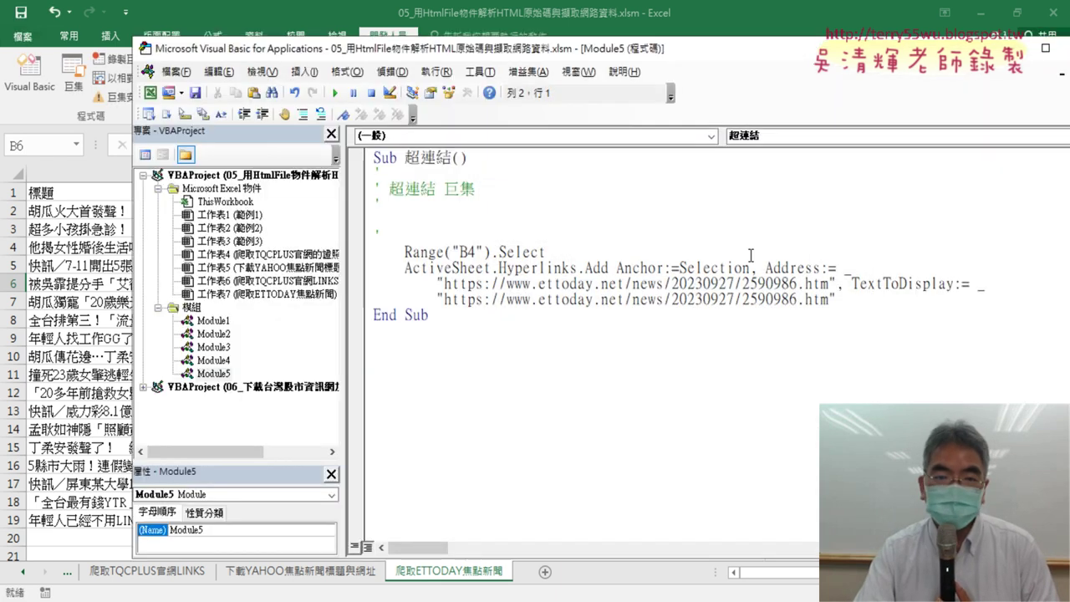
Step: Delete the comment lines under the Sub line and resize the editor beside the sheet
{"action": "left_click_drag", "start_coordinate": [405, 158], "coordinate": [454, 162]}
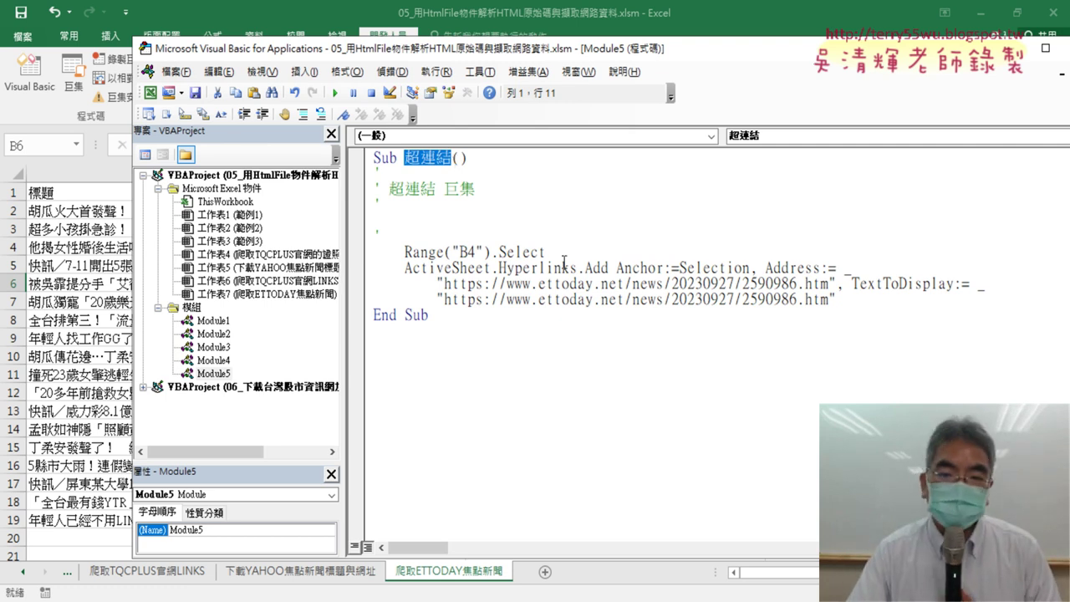
{"action": "left_click_drag", "start_coordinate": [410, 238], "coordinate": [371, 178]}
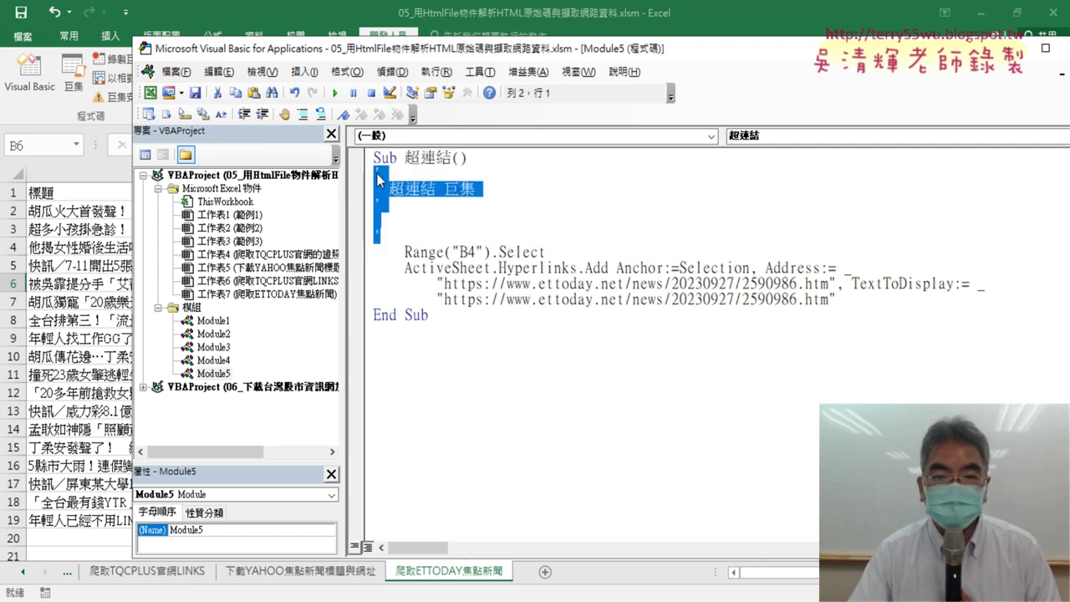
{"action": "key", "text": "Delete"}
{"action": "key", "text": "Delete"}
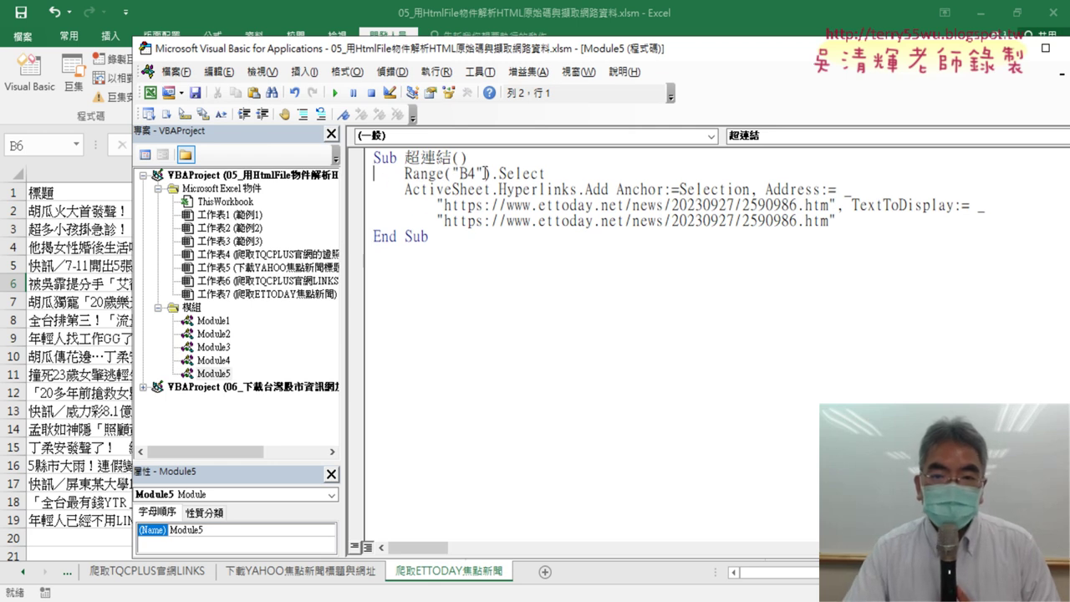
{"action": "left_click_drag", "start_coordinate": [404, 173], "coordinate": [506, 173]}
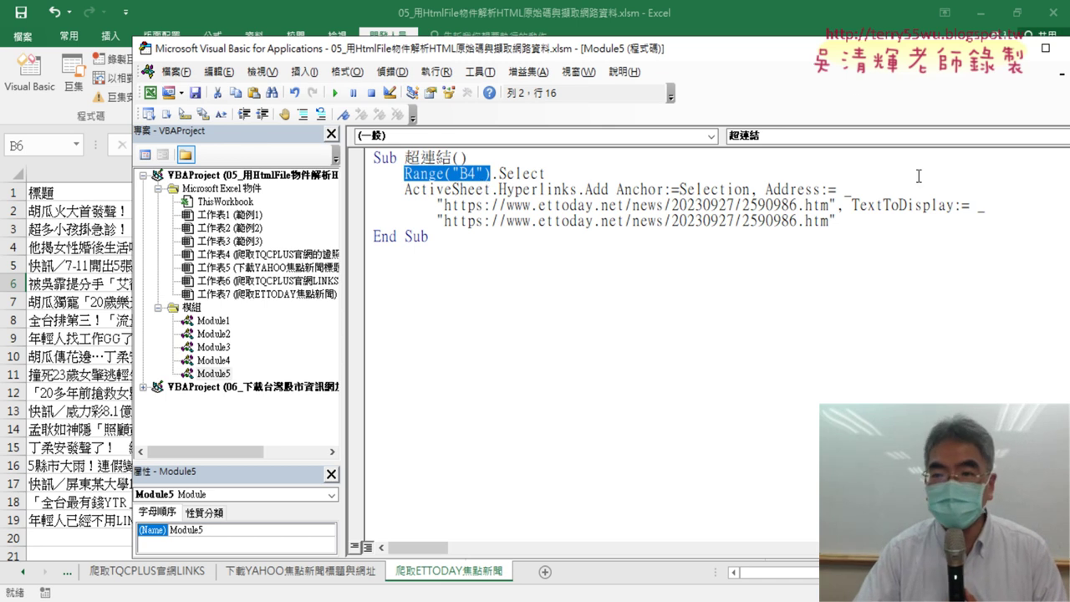
{"action": "left_click_drag", "start_coordinate": [849, 52], "coordinate": [728, 52]}
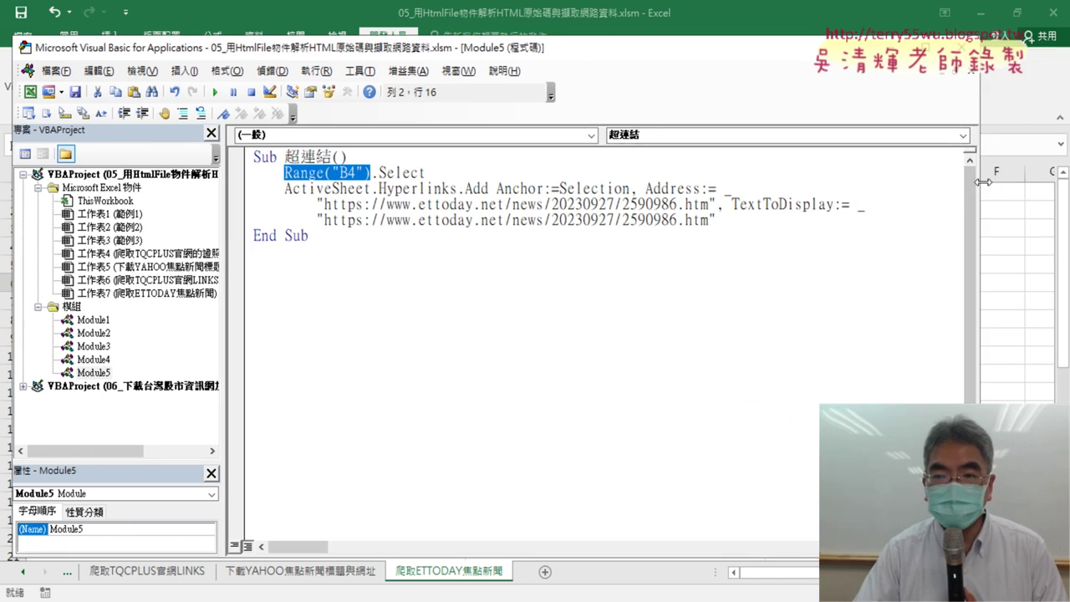
{"action": "left_click_drag", "start_coordinate": [981, 185], "coordinate": [431, 171]}
{"action": "left_click_drag", "start_coordinate": [245, 48], "coordinate": [284, 48]}
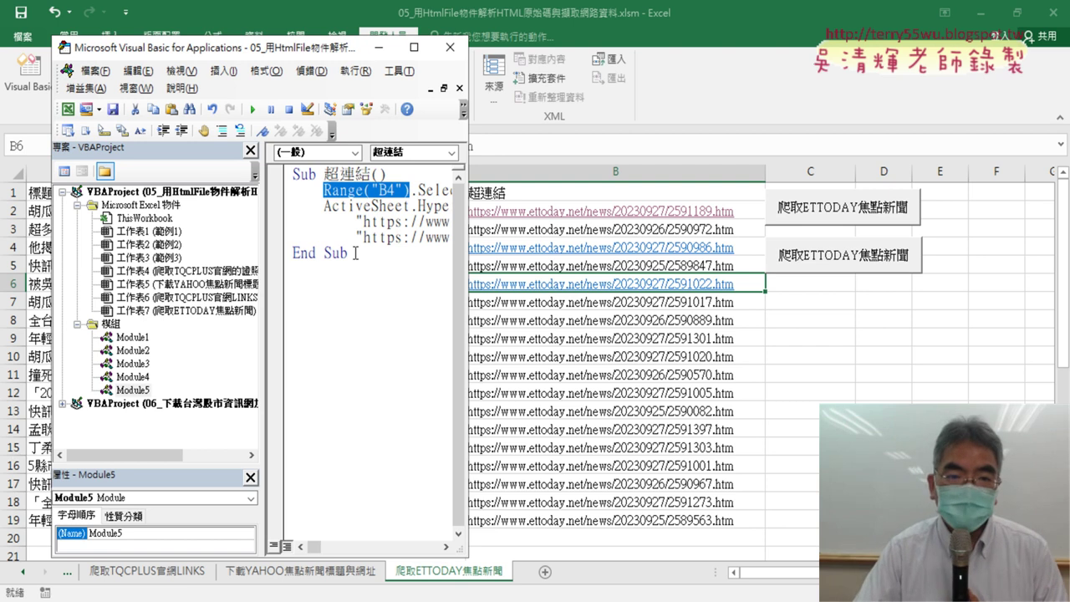
Step: Highlight Range("B4"), Select, ActiveSheet and the address URL in the recorded code
{"action": "left_click", "coordinate": [326, 191]}
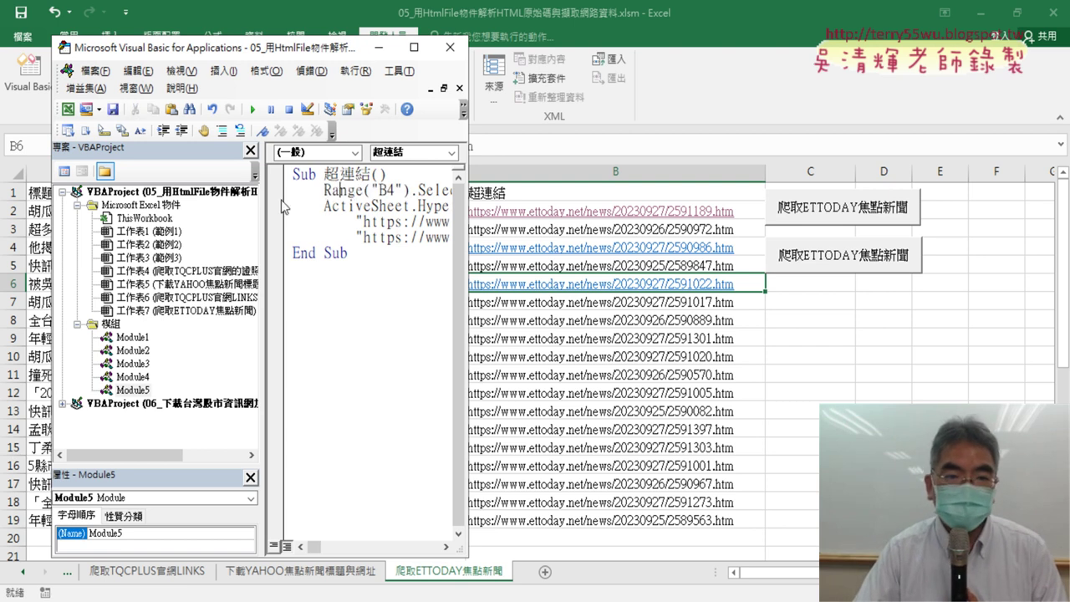
{"action": "left_click_drag", "start_coordinate": [263, 207], "coordinate": [132, 211]}
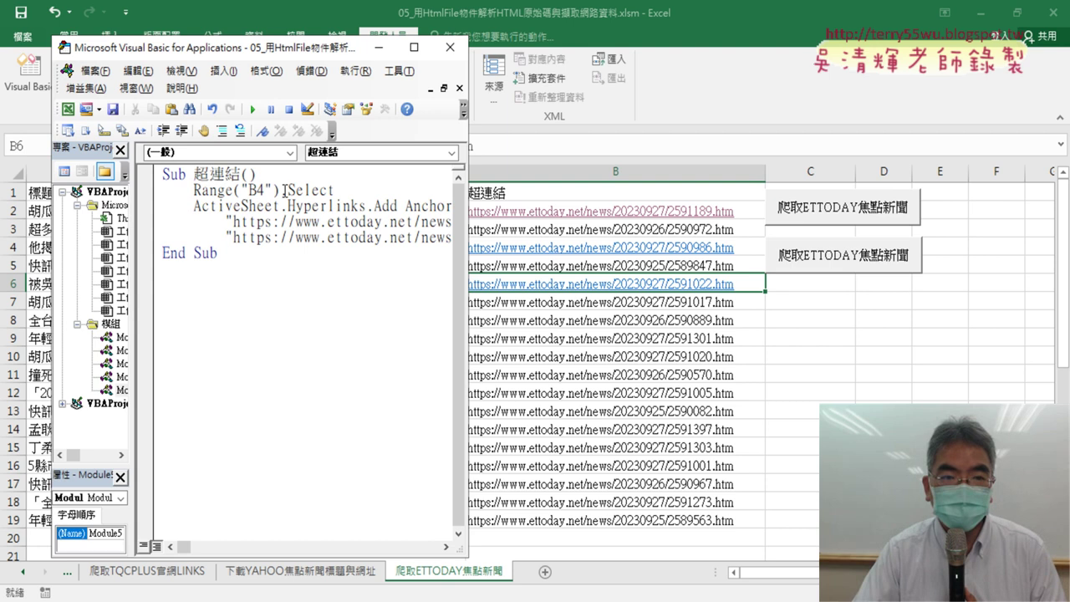
{"action": "left_click_drag", "start_coordinate": [284, 191], "coordinate": [186, 191]}
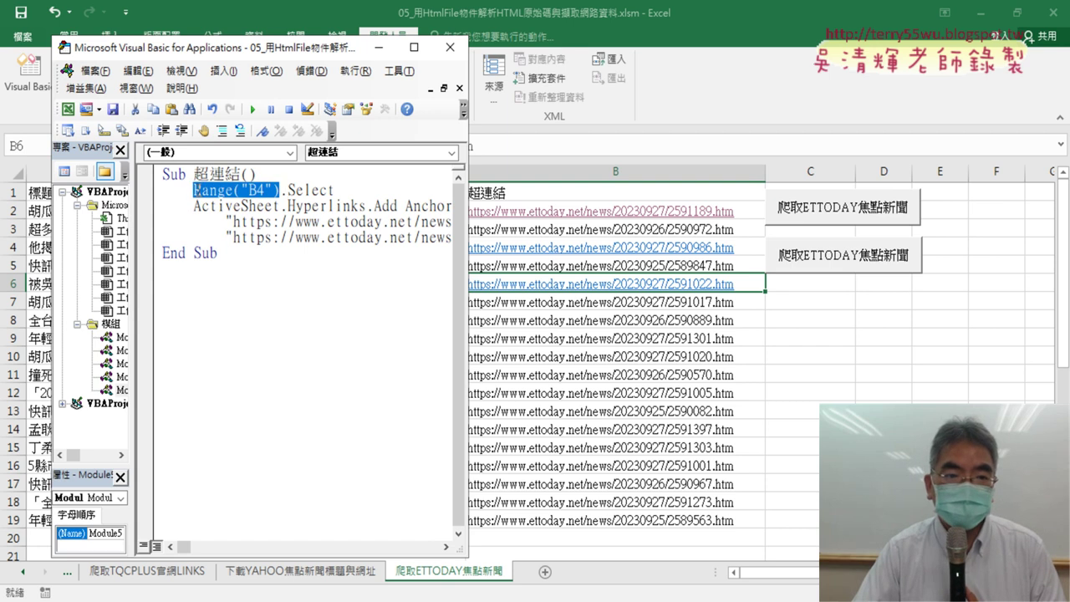
{"action": "left_click_drag", "start_coordinate": [333, 190], "coordinate": [302, 191]}
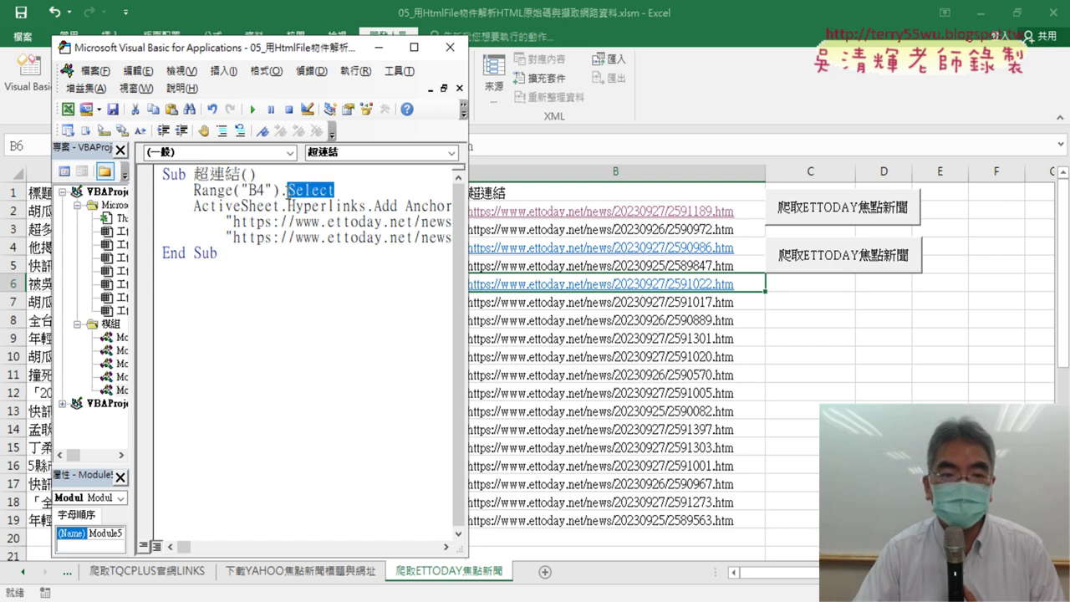
{"action": "left_click_drag", "start_coordinate": [469, 241], "coordinate": [776, 243]}
{"action": "left_click_drag", "start_coordinate": [279, 191], "coordinate": [194, 190]}
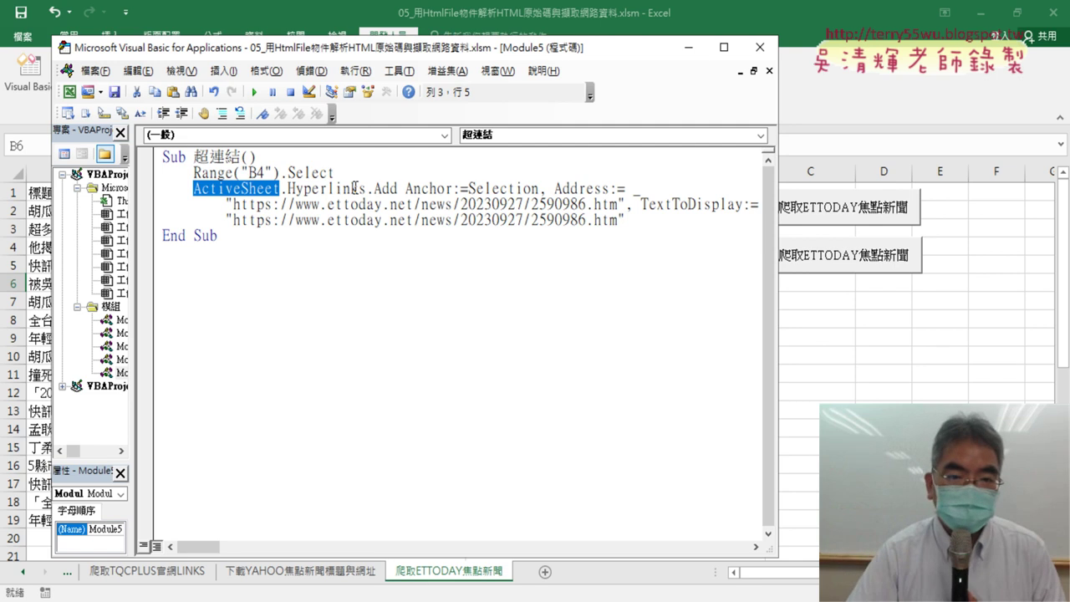
{"action": "mouse_move", "coordinate": [232, 203]}
{"action": "left_mouse_down"}
{"action": "mouse_move", "coordinate": [611, 189]}
{"action": "mouse_move", "coordinate": [619, 204]}
{"action": "left_mouse_up"}
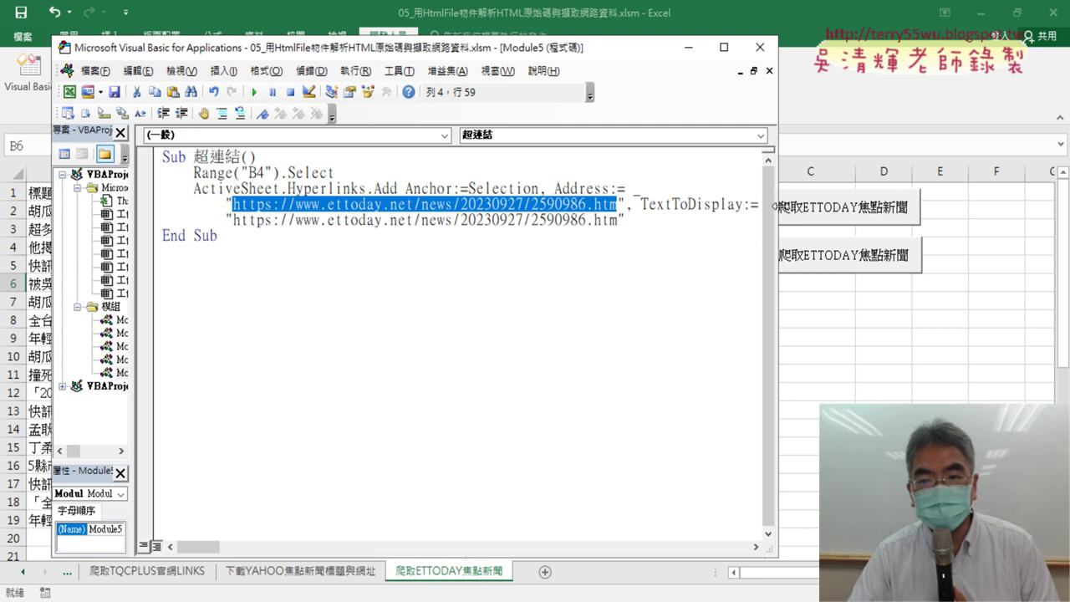
Step: Resize the editor to show column B links, then select the recorded hyperlink lines
{"action": "left_click_drag", "start_coordinate": [777, 206], "coordinate": [406, 219]}
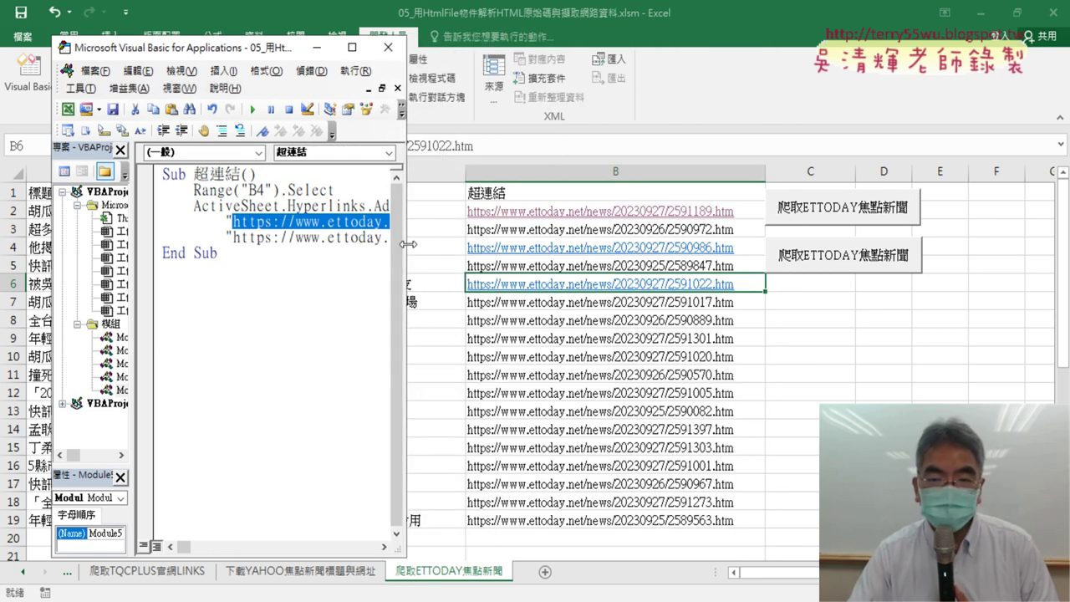
{"action": "left_click_drag", "start_coordinate": [407, 245], "coordinate": [709, 266]}
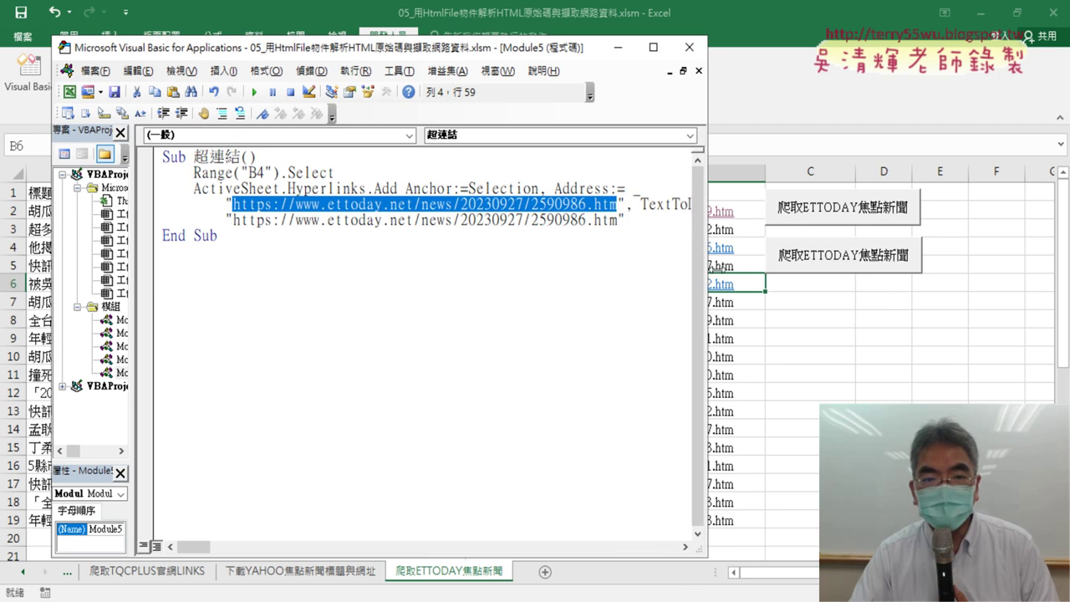
{"action": "left_click_drag", "start_coordinate": [708, 266], "coordinate": [671, 266]}
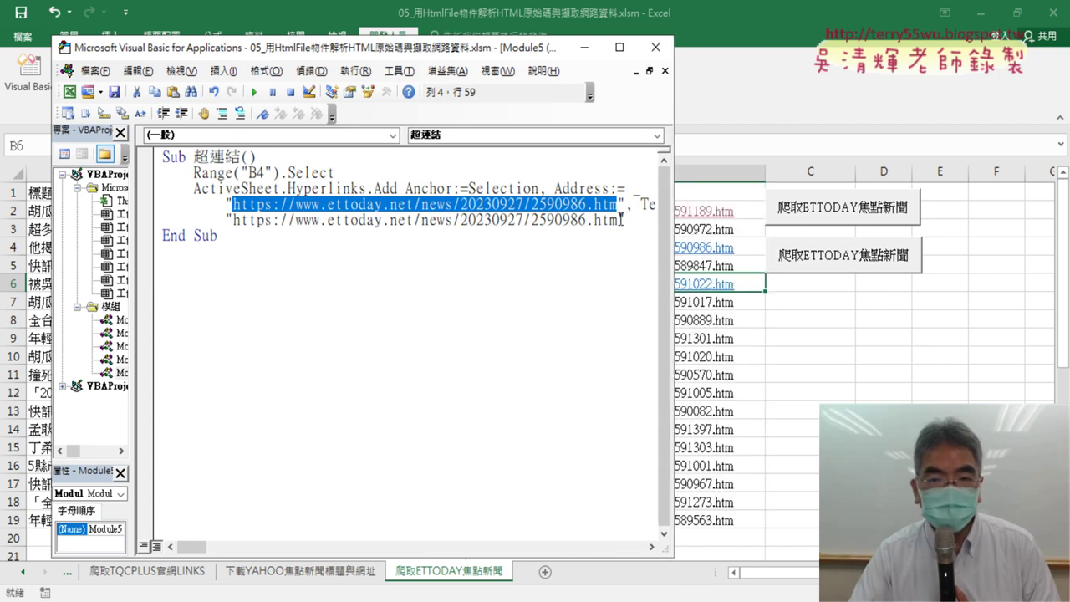
{"action": "left_click_drag", "start_coordinate": [622, 219], "coordinate": [163, 172]}
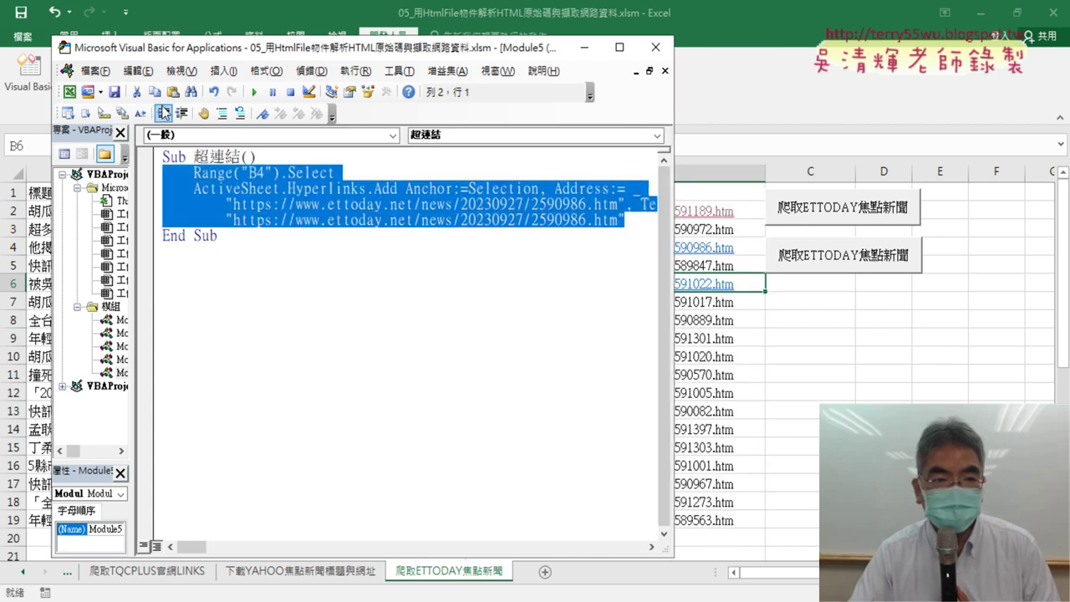
Step: Comment out the recorded hyperlink lines and move the editor window right
{"action": "left_click", "coordinate": [221, 113]}
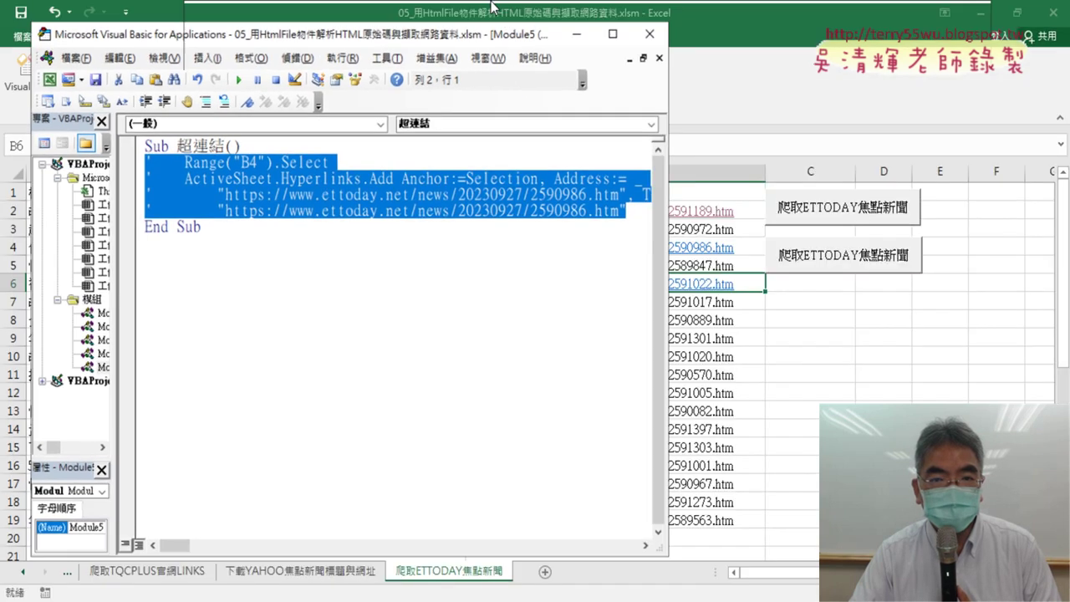
{"action": "mouse_move", "coordinate": [165, 68]}
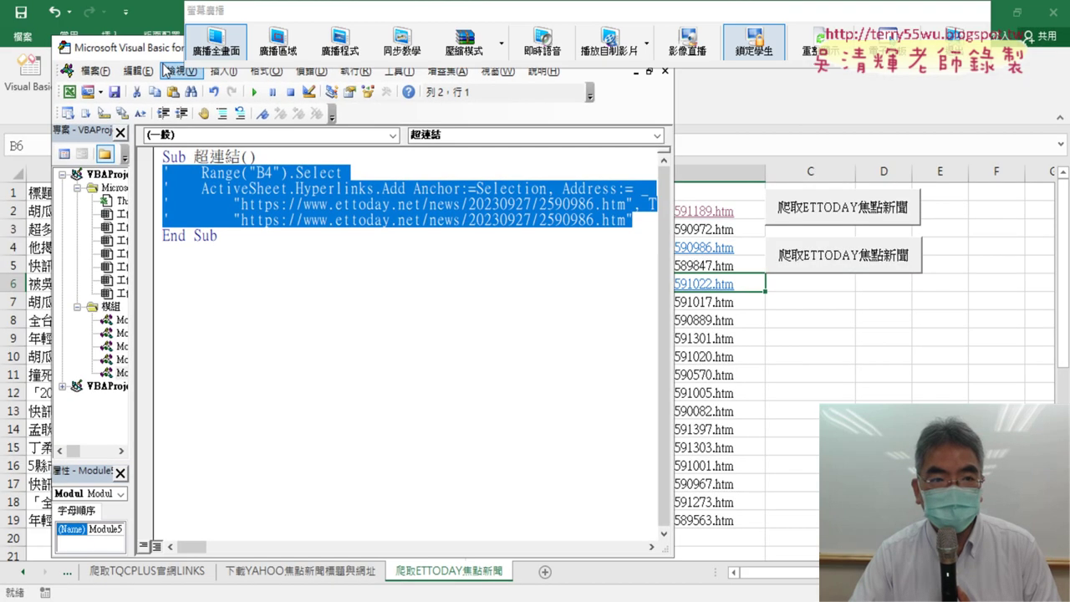
{"action": "left_click_drag", "start_coordinate": [165, 68], "coordinate": [399, 93]}
Step: Add an empty For i = 2 To Range("A1").End(xlDown).Row … Next loop below them
{"action": "left_click", "coordinate": [469, 245]}
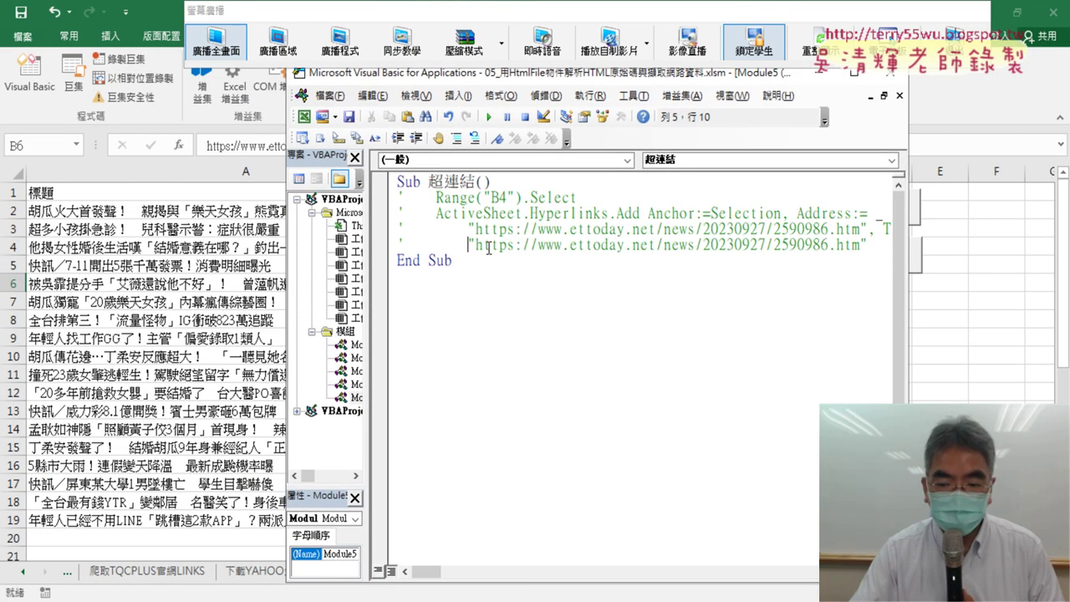
{"action": "key", "text": "End"}
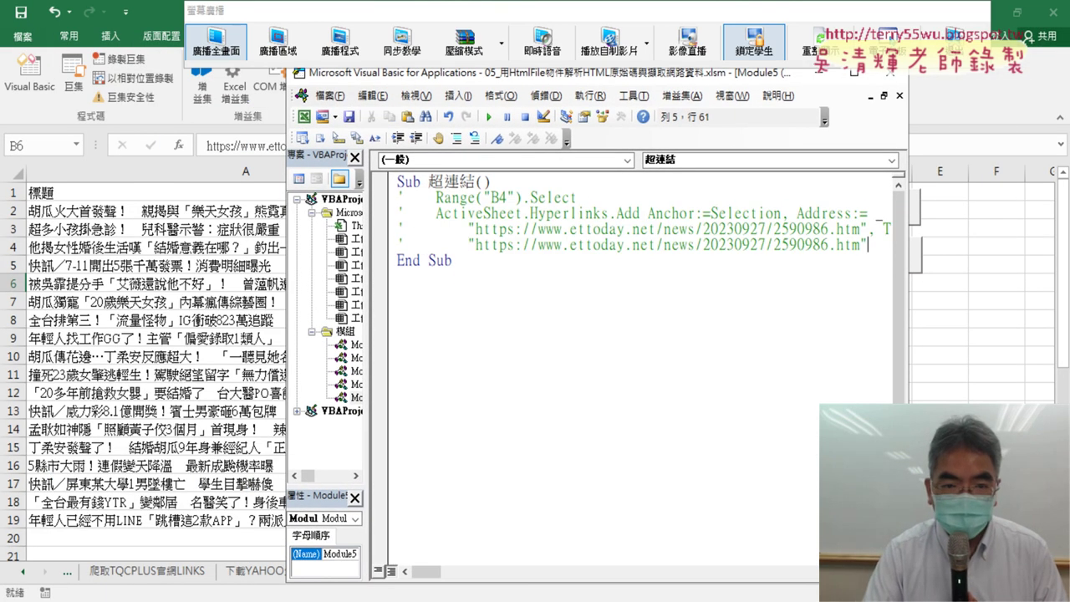
{"action": "key", "text": "Return"}
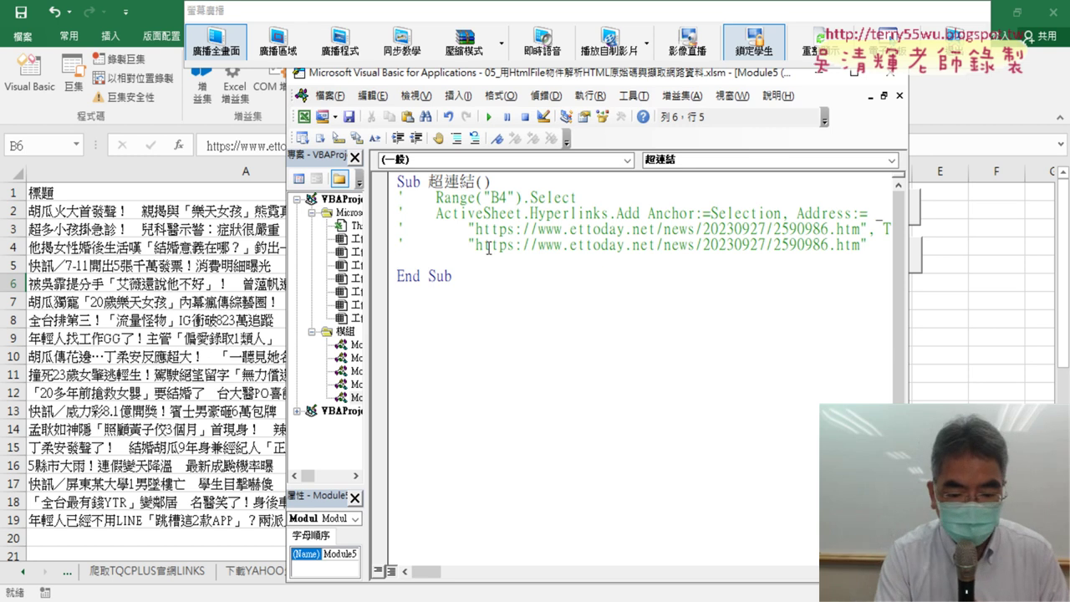
{"action": "type", "text": "ㄈㄛ"}
{"action": "key", "text": "Escape"}
{"action": "type", "text": "for i=2 to range"}
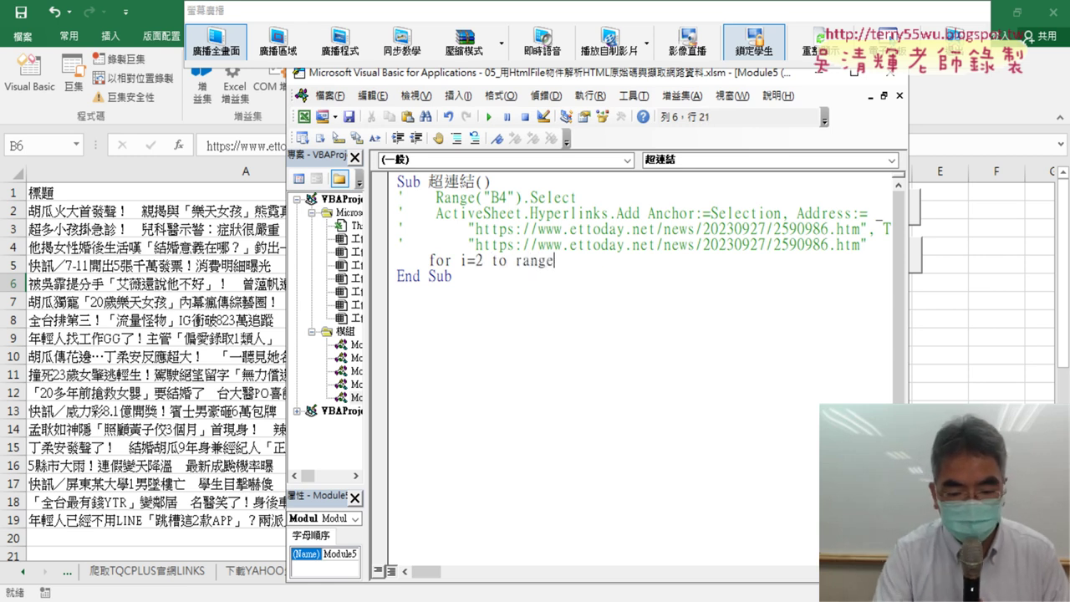
{"action": "type", "text": "(\"A1\""}
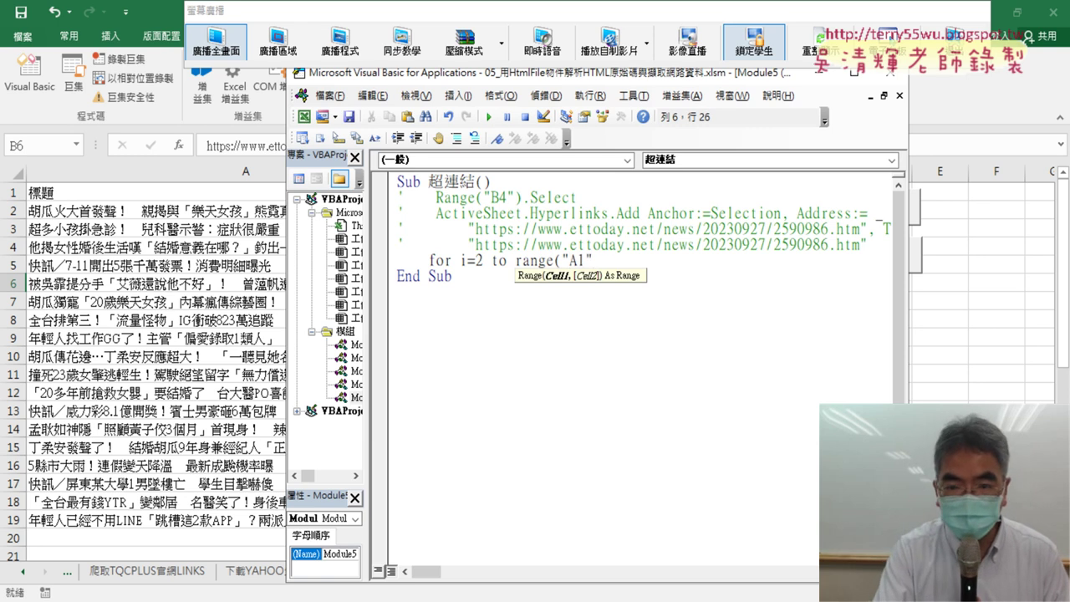
{"action": "type", "text": ").E"}
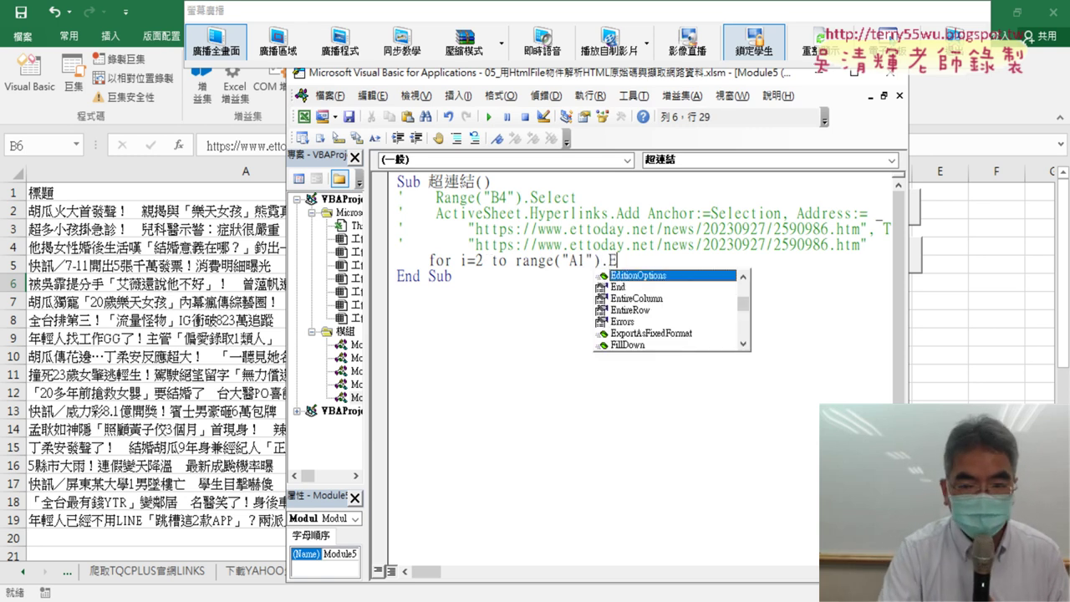
{"action": "type", "text": "nd ("}
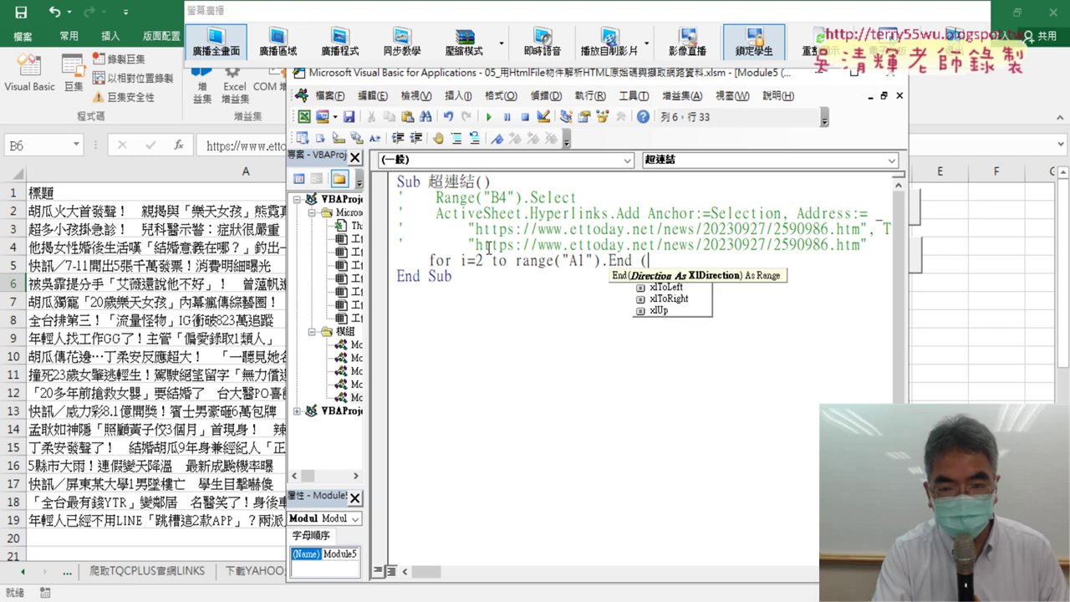
{"action": "type", "text": "xlDown )"}
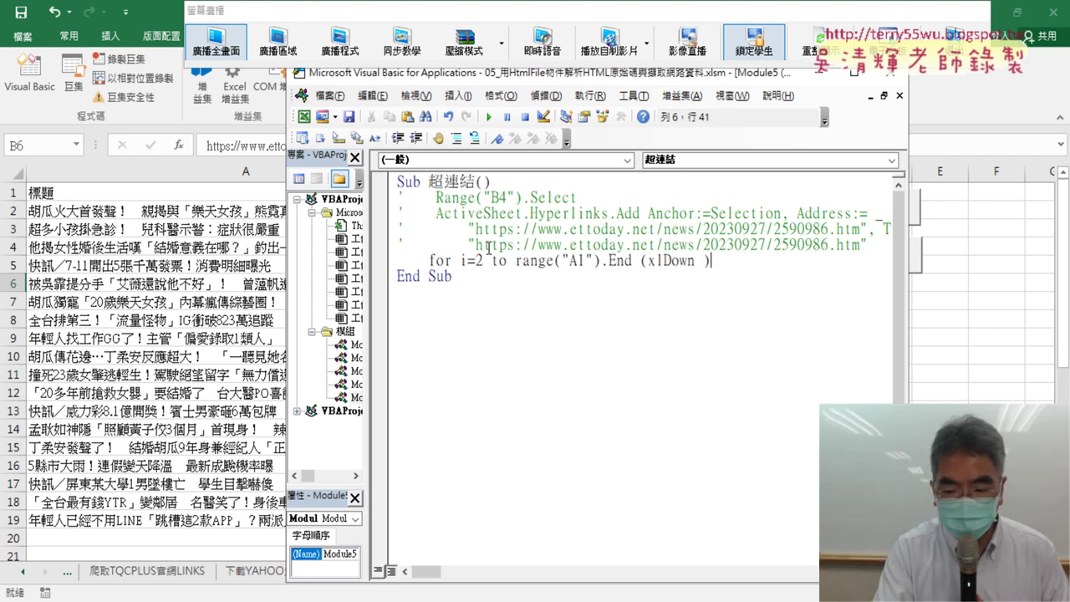
{"action": "type", "text": ".row"}
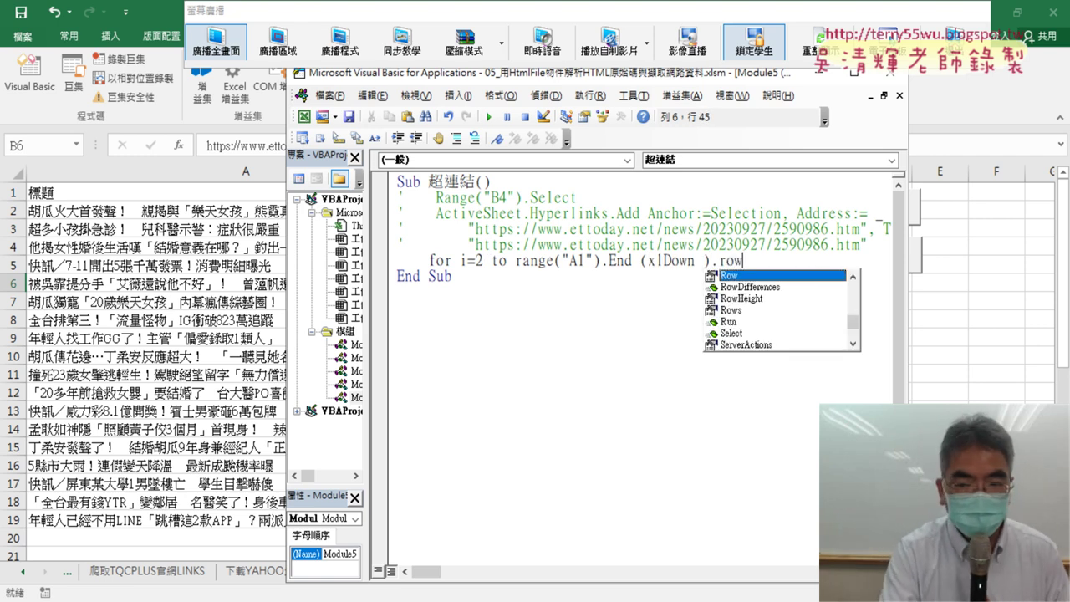
{"action": "key", "text": "Return"}
{"action": "key", "text": "Return"}
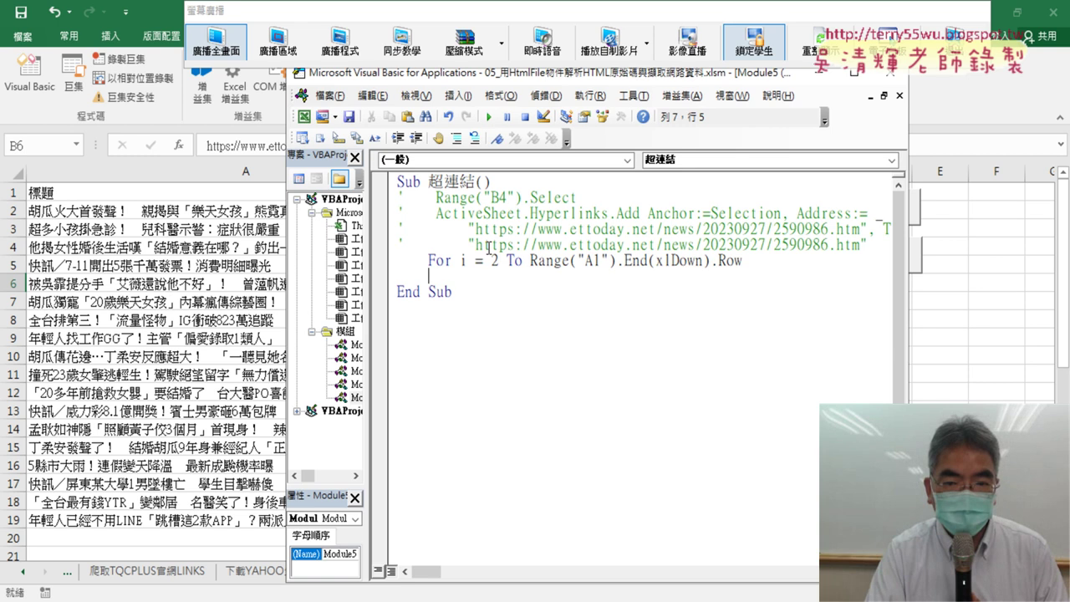
{"action": "type", "text": "next"}
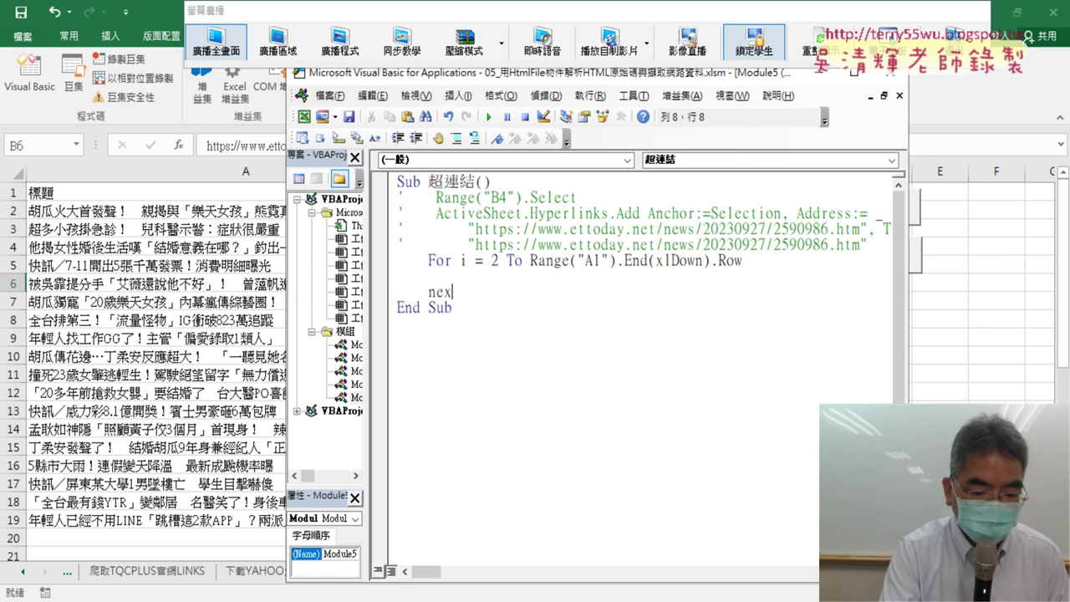
{"action": "key", "text": "Up"}
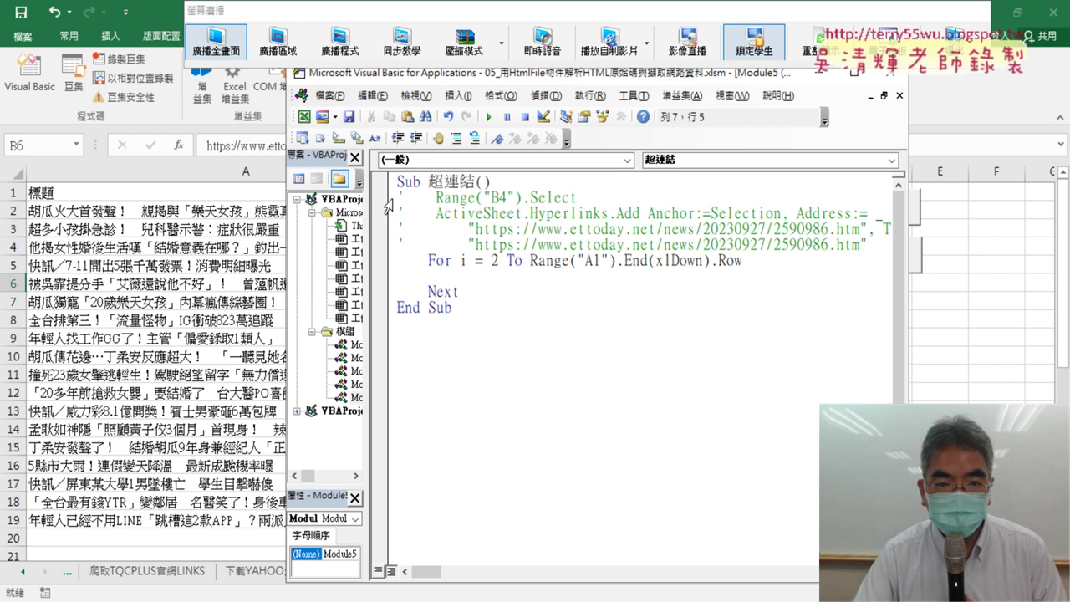
Step: Copy the commented hyperlink lines into the loop, uncomment them and indent one level
{"action": "left_click_drag", "start_coordinate": [388, 205], "coordinate": [396, 280]}
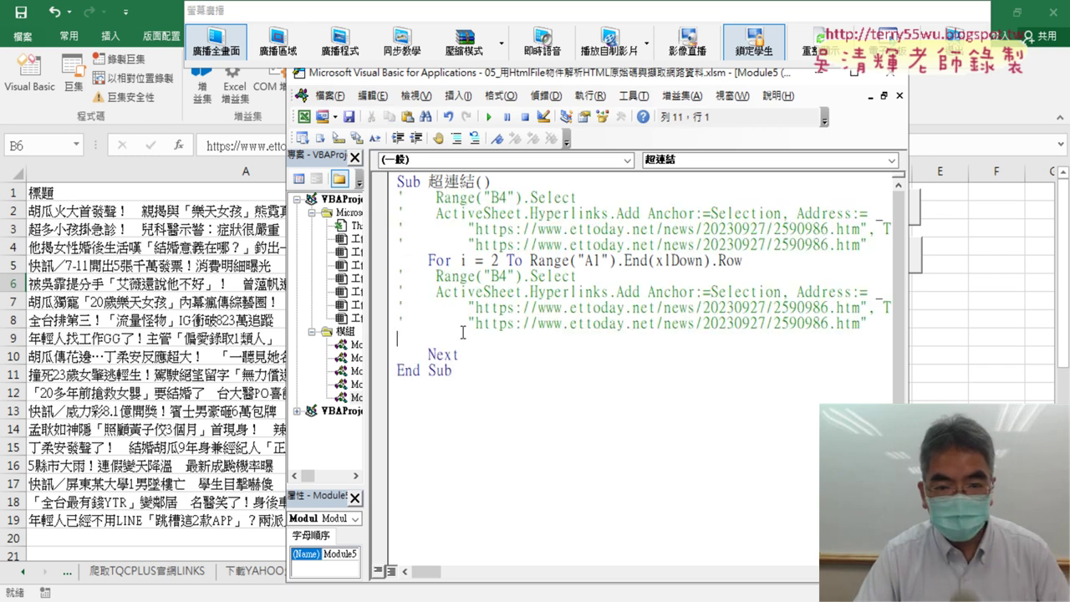
{"action": "left_click_drag", "start_coordinate": [396, 339], "coordinate": [396, 279]}
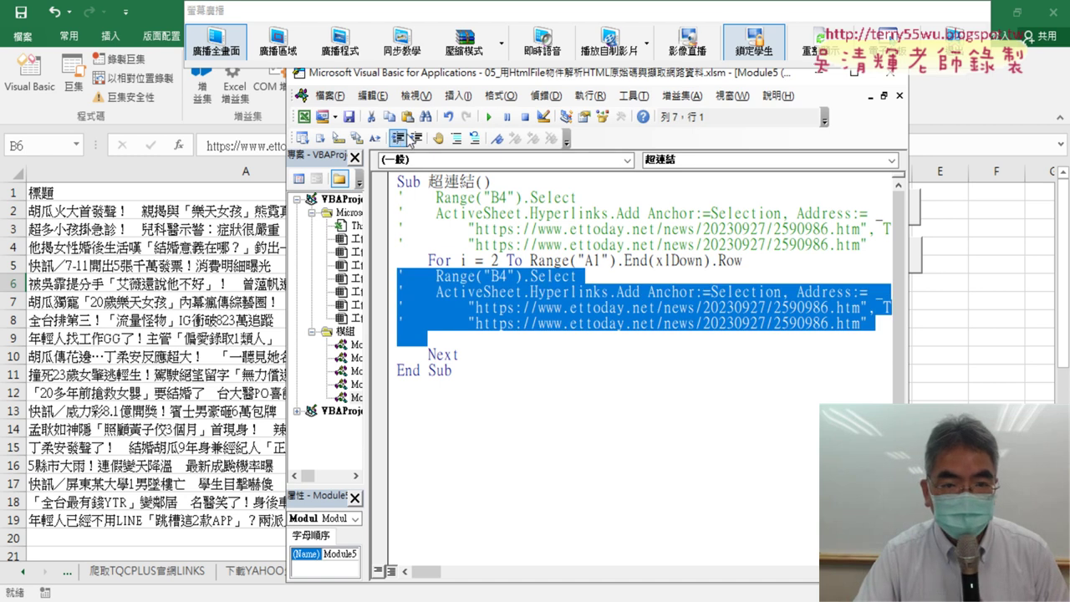
{"action": "left_click", "coordinate": [475, 138]}
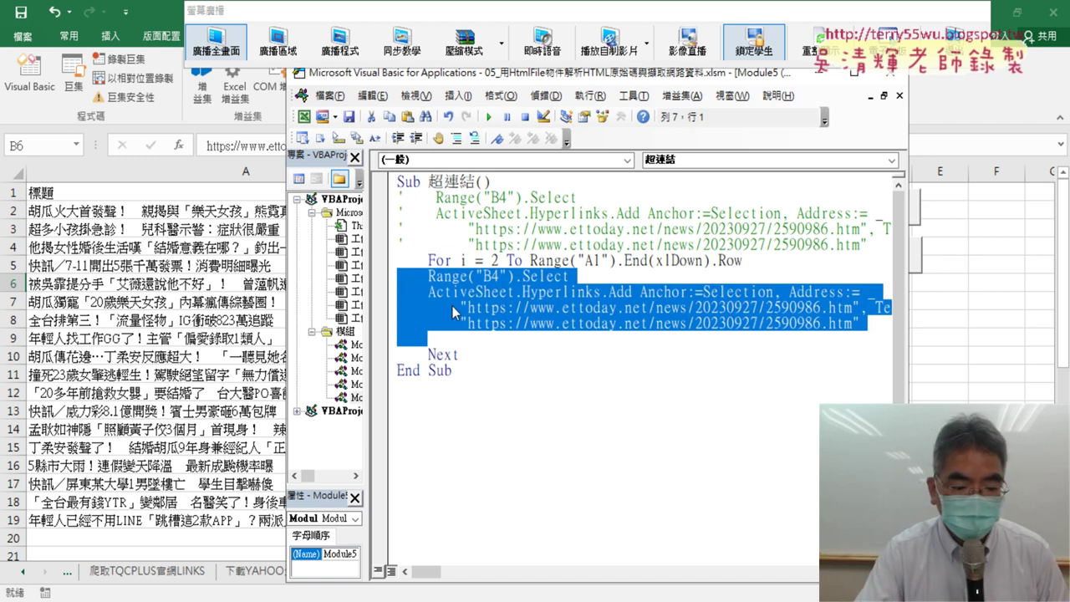
{"action": "key", "text": "Tab"}
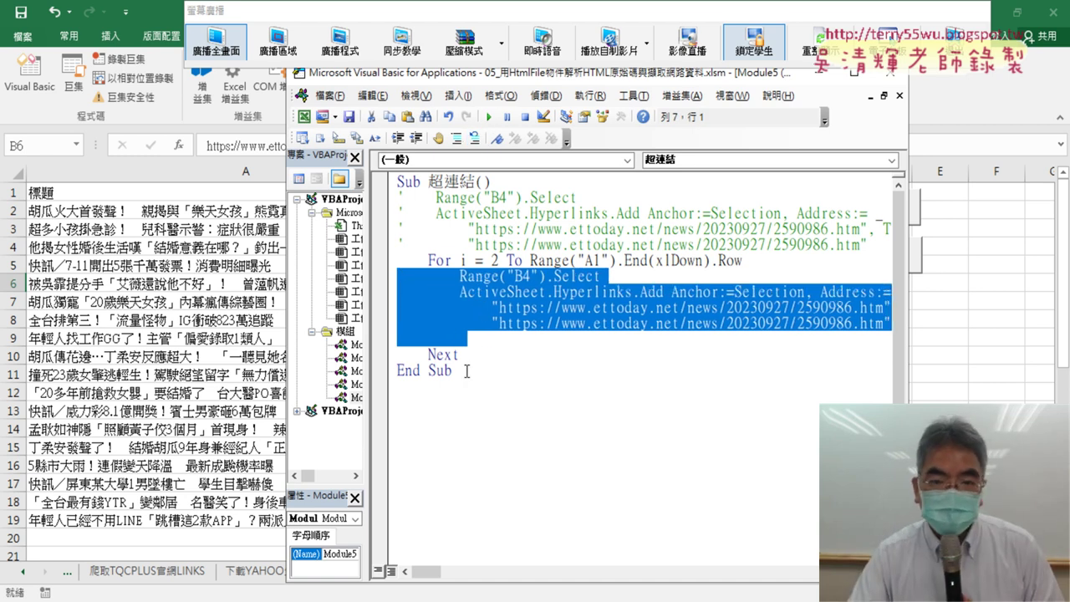
{"action": "left_click", "coordinate": [568, 324]}
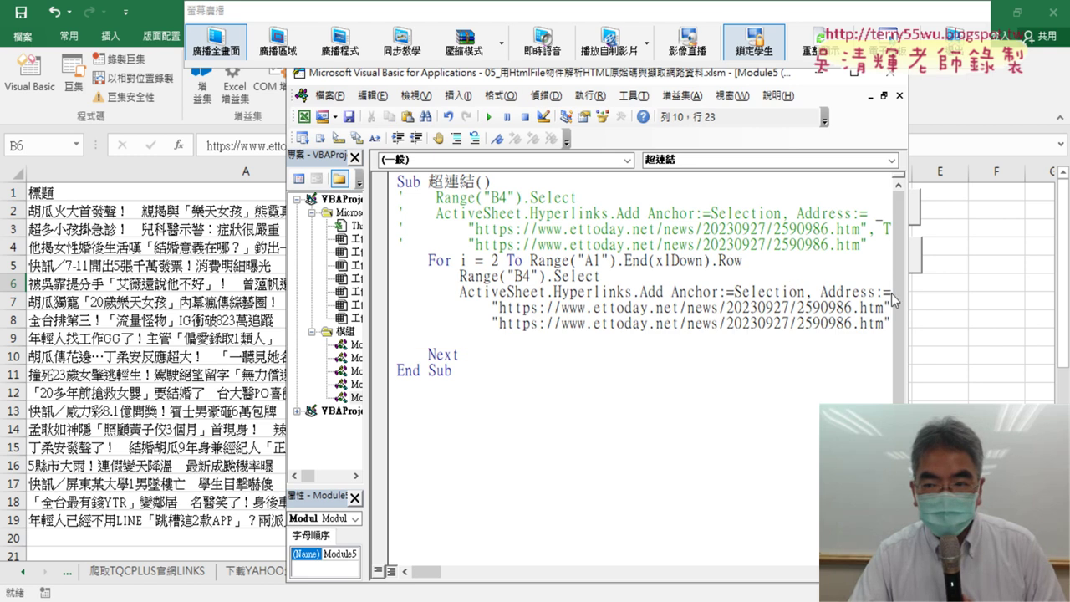
Step: Widen and reposition the editor, then select the 4 in Range("B4")
{"action": "left_click_drag", "start_coordinate": [913, 296], "coordinate": [1057, 302]}
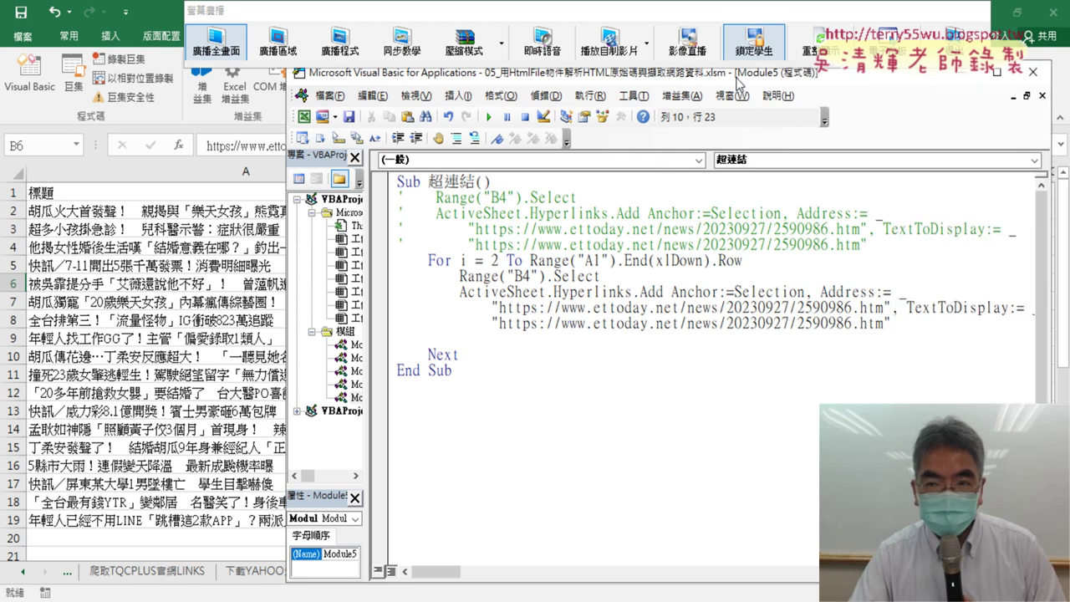
{"action": "left_click_drag", "start_coordinate": [736, 79], "coordinate": [605, 72]}
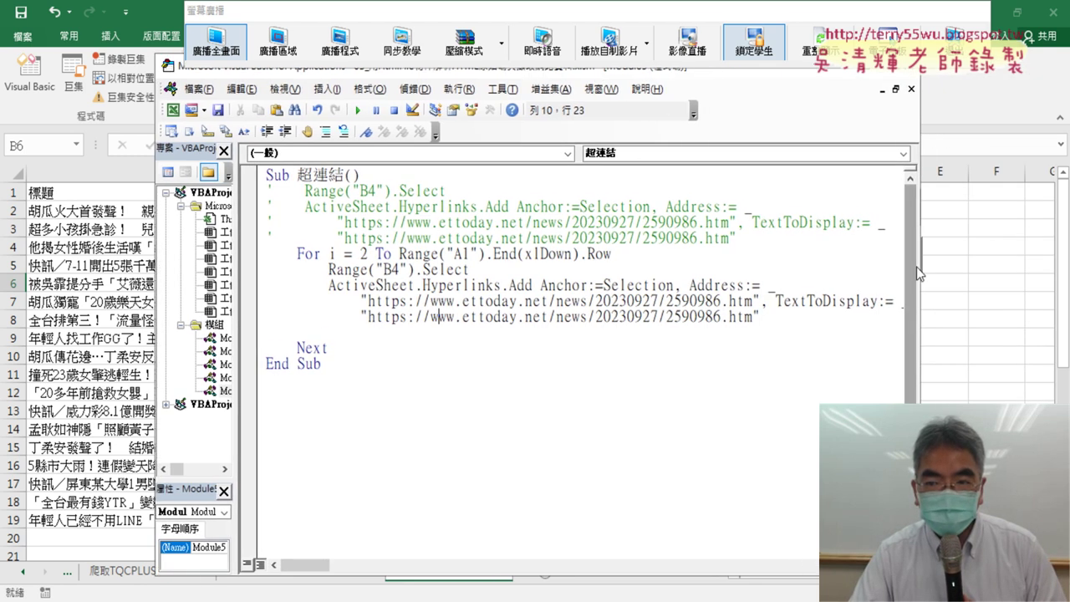
{"action": "left_click_drag", "start_coordinate": [917, 267], "coordinate": [1001, 268]}
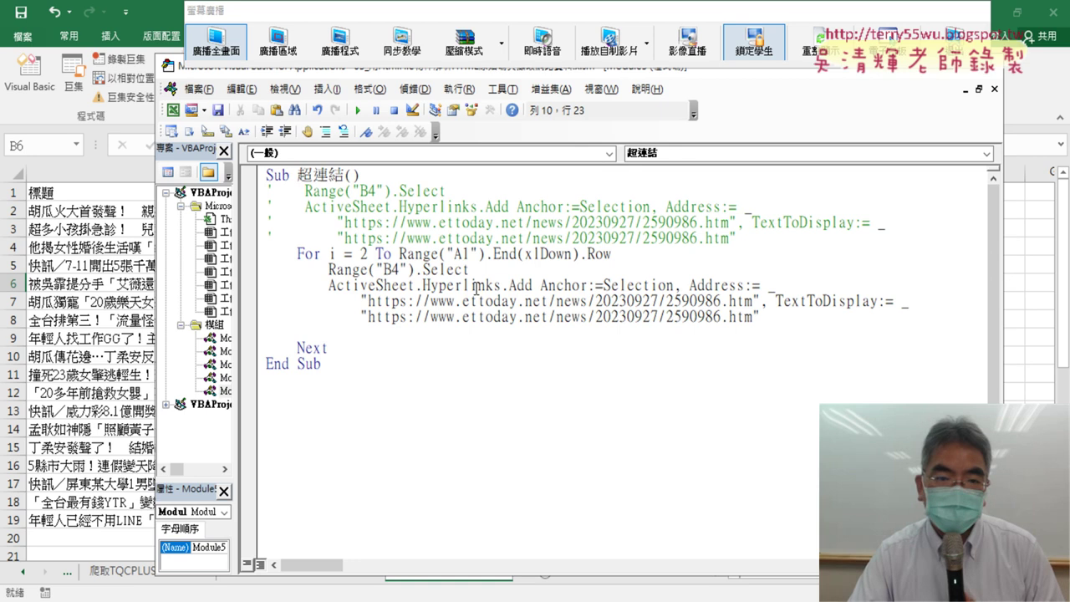
{"action": "left_click_drag", "start_coordinate": [405, 269], "coordinate": [393, 269]}
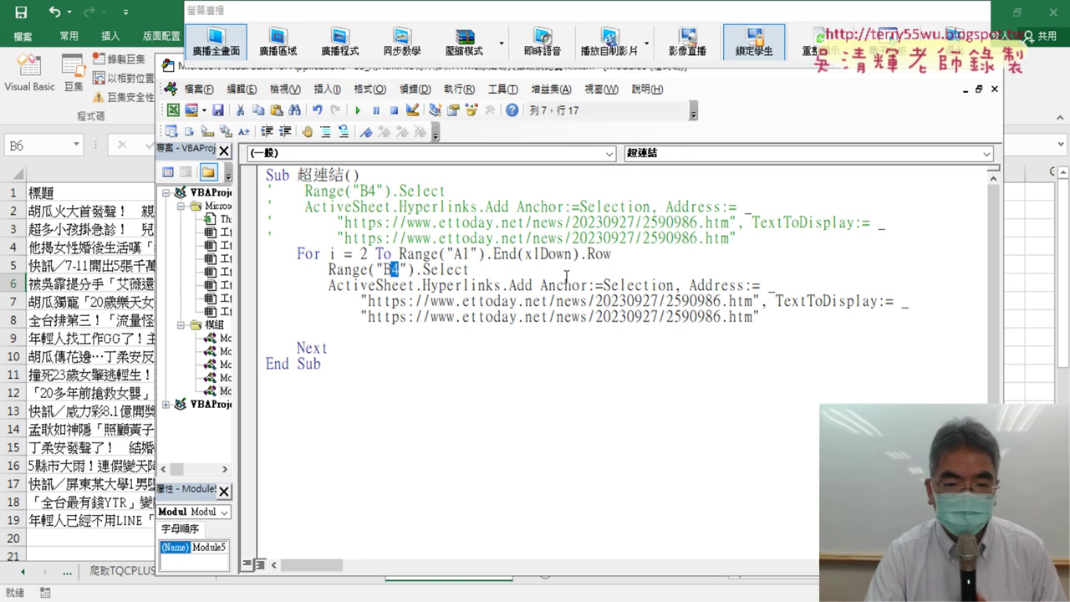
Step: Change the loop's Select line to Range("B" & i)
{"action": "type", "text": "\""}
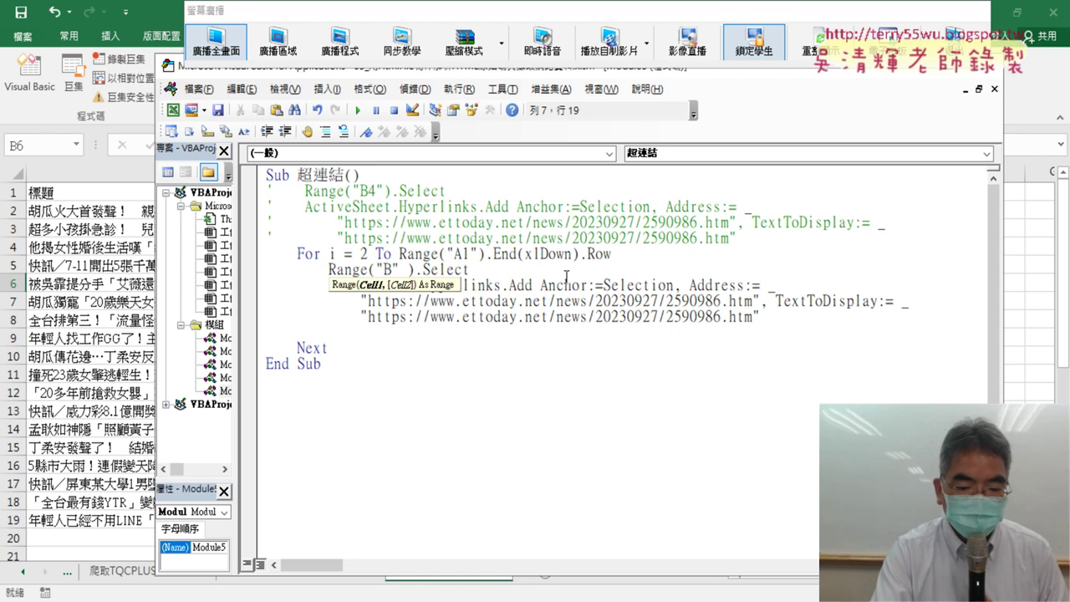
{"action": "type", "text": "& i"}
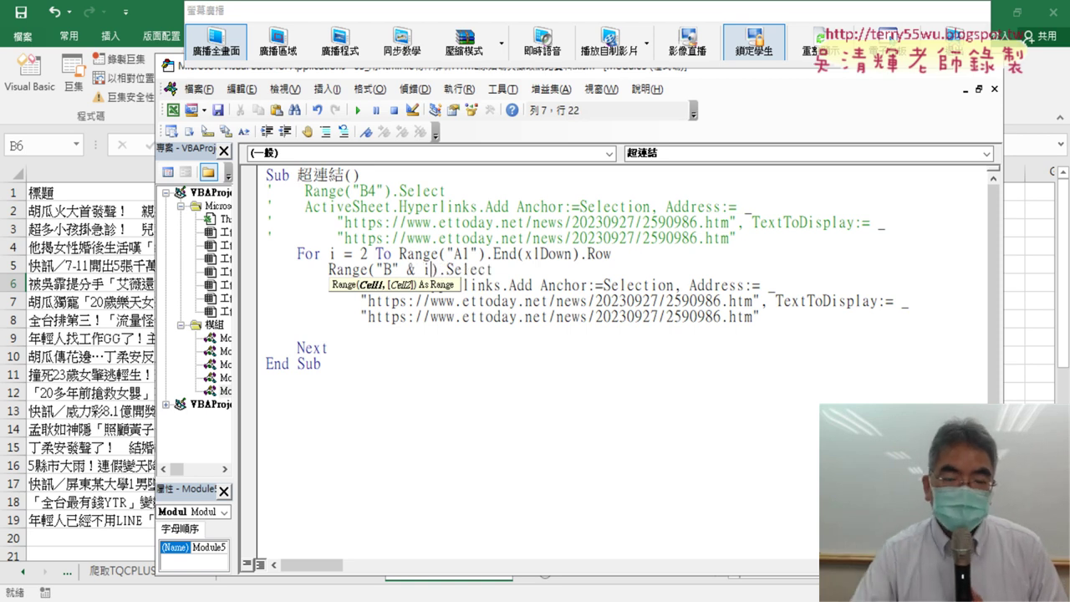
{"action": "left_click", "coordinate": [489, 377]}
Step: Highlight the start value 2, counter i and the &, then select the fixed Address URL
{"action": "double_click", "coordinate": [364, 253]}
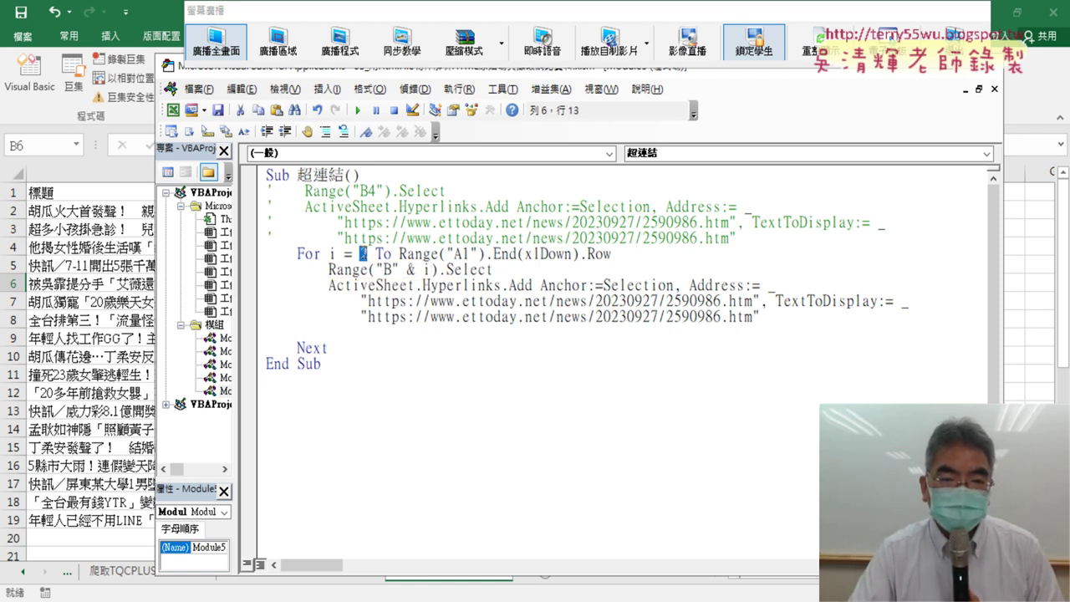
{"action": "double_click", "coordinate": [427, 269]}
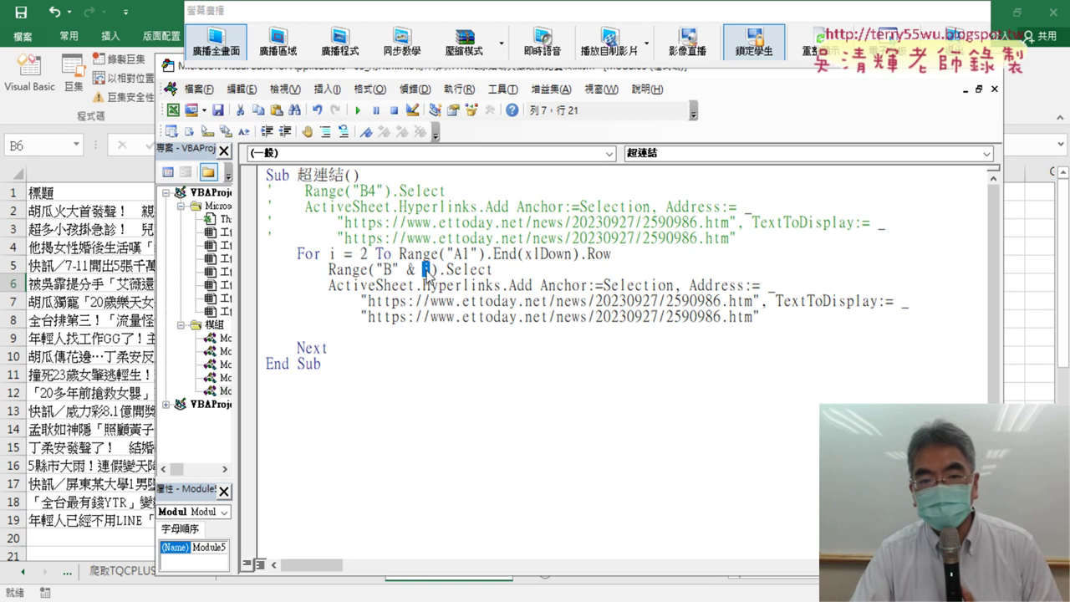
{"action": "double_click", "coordinate": [410, 269]}
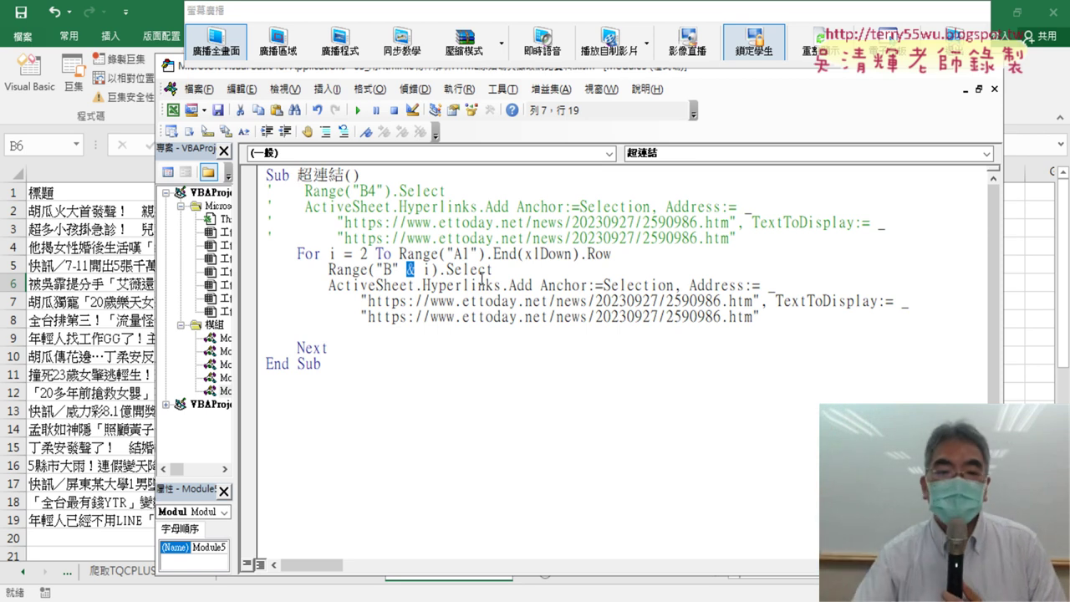
{"action": "left_click", "coordinate": [498, 270]}
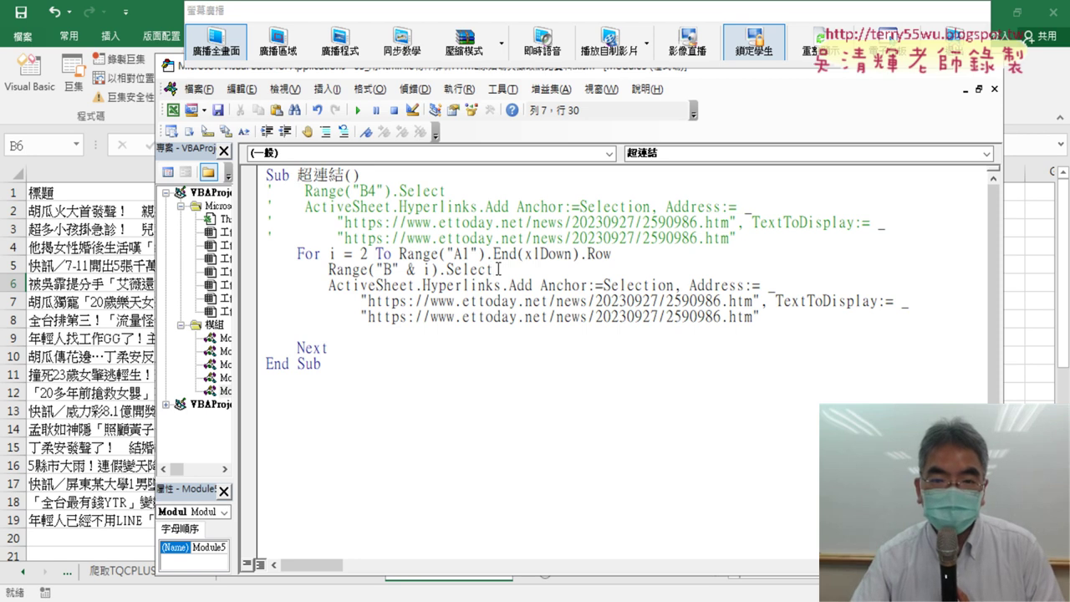
{"action": "left_click_drag", "start_coordinate": [760, 301], "coordinate": [366, 306]}
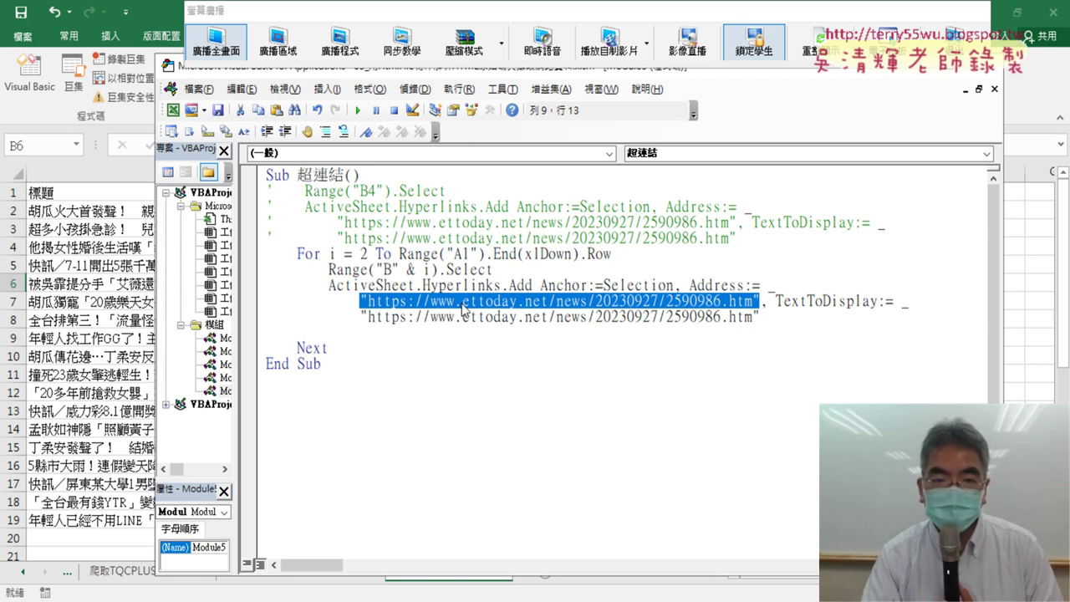
Step: Replace the fixed Address URL with Range("B" & i) copied from the Select line
{"action": "key", "text": "Delete"}
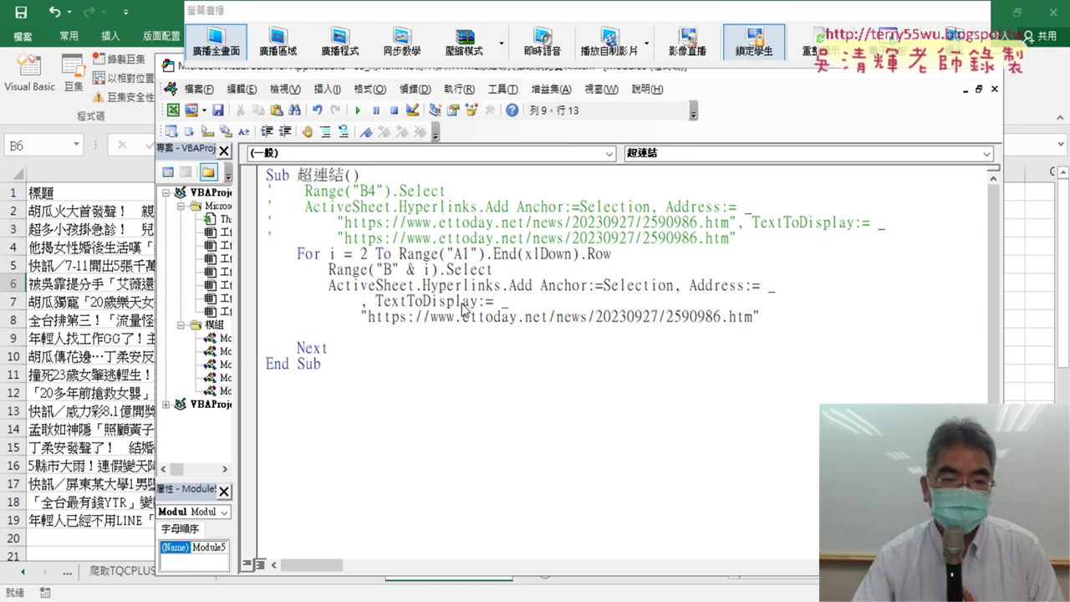
{"action": "left_click", "coordinate": [329, 269]}
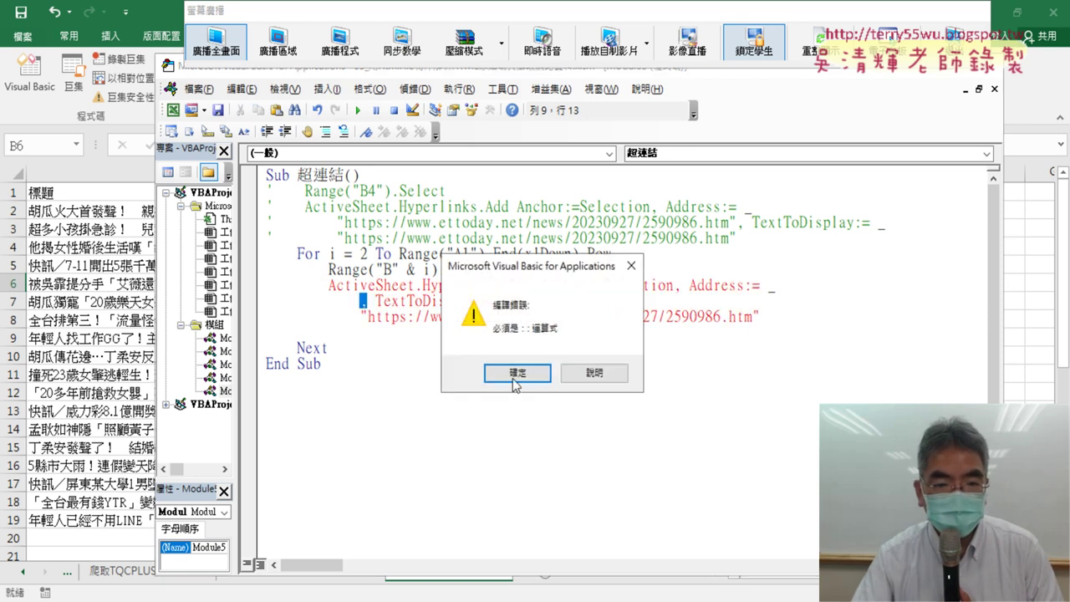
{"action": "left_click", "coordinate": [511, 373]}
{"action": "left_click_drag", "start_coordinate": [329, 269], "coordinate": [428, 269]}
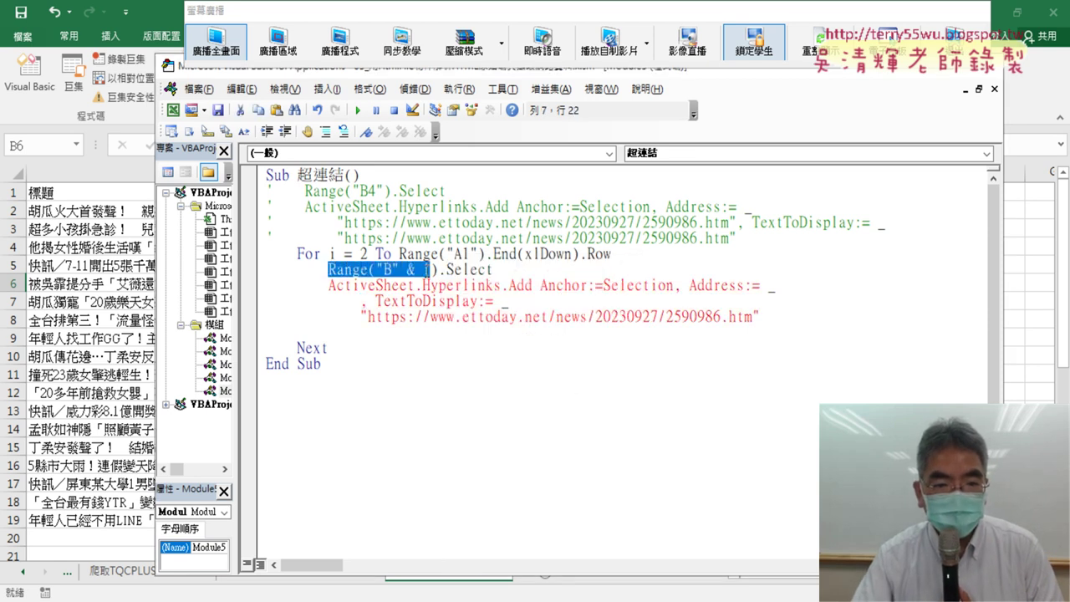
{"action": "key", "text": "ctrl+c"}
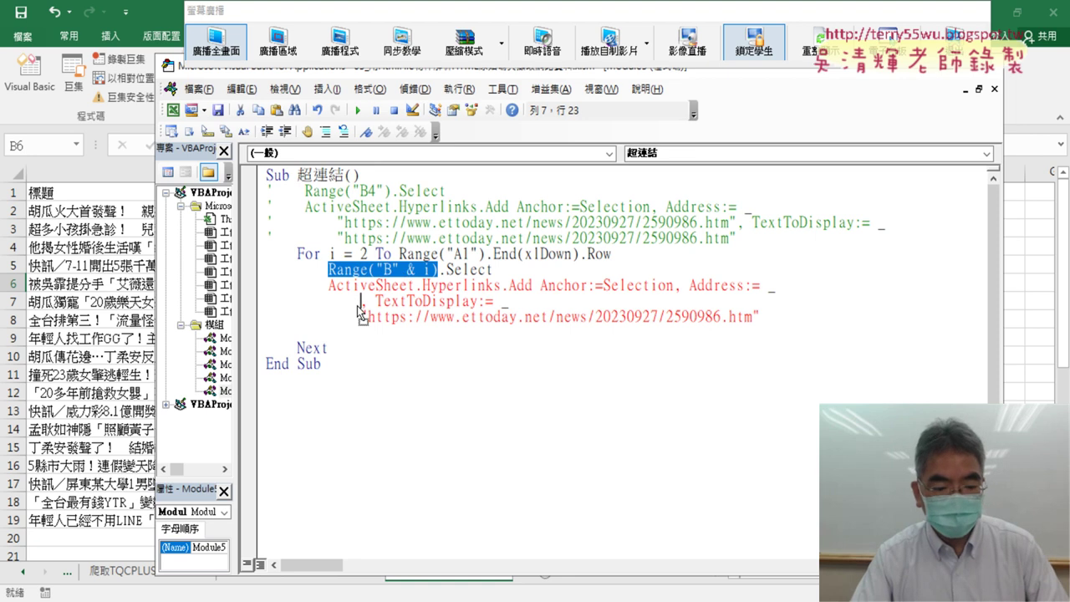
{"action": "left_click", "coordinate": [363, 301]}
{"action": "key", "text": "ctrl+v"}
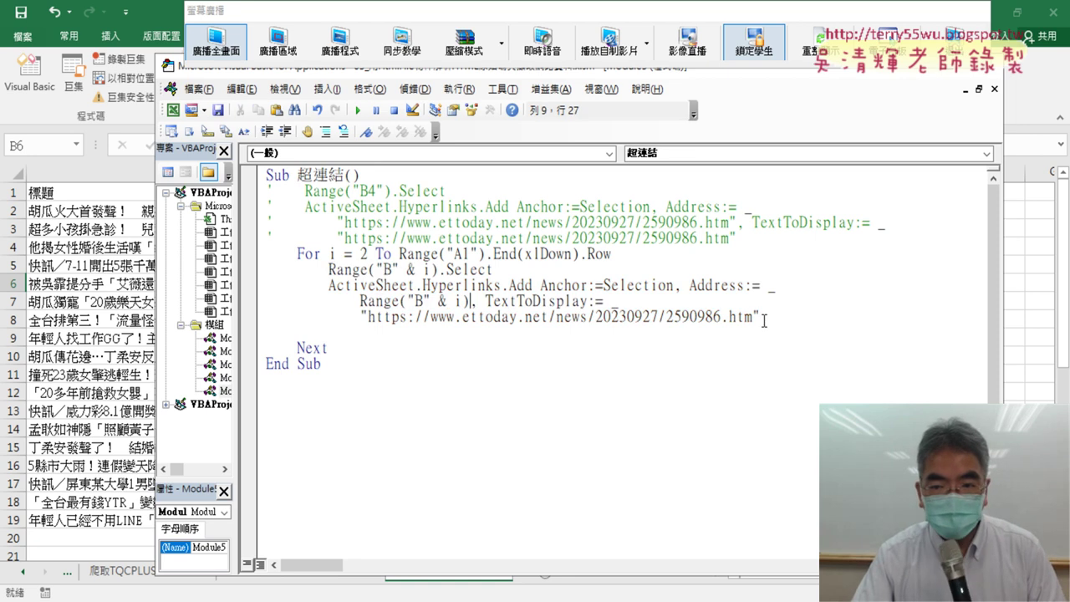
Step: Delete the fixed URL from the TextToDisplay argument
{"action": "left_click_drag", "start_coordinate": [762, 317], "coordinate": [361, 316]}
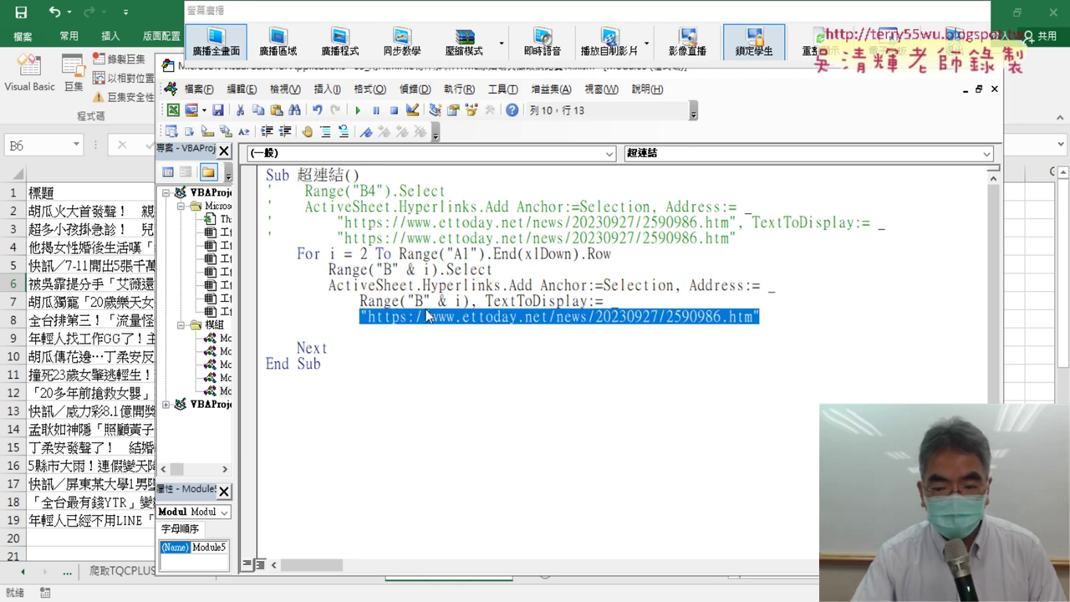
{"action": "key", "text": "Delete"}
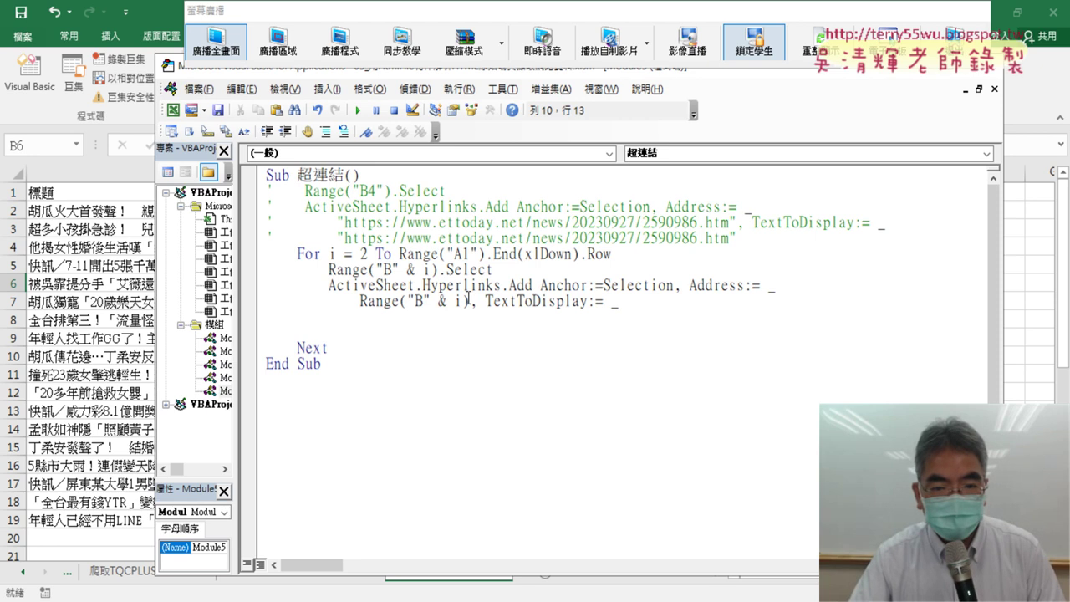
{"action": "mouse_move", "coordinate": [469, 297]}
{"action": "left_mouse_down"}
{"action": "mouse_move", "coordinate": [351, 301]}
{"action": "mouse_move", "coordinate": [477, 305]}
{"action": "left_mouse_up"}
{"action": "left_click", "coordinate": [368, 302]}
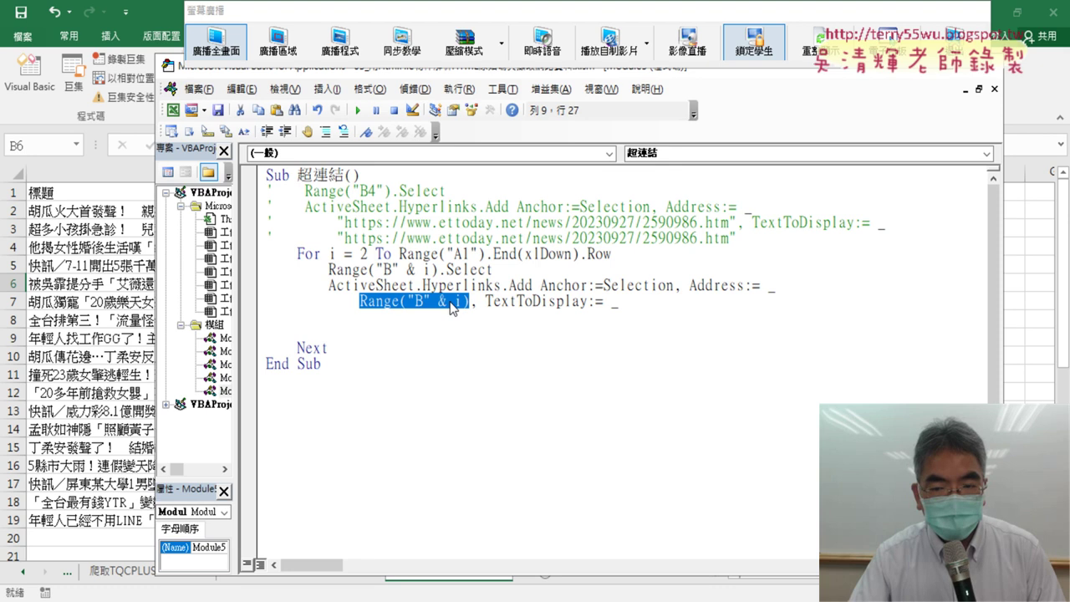
{"action": "left_click_drag", "start_coordinate": [628, 303], "coordinate": [623, 303]}
{"action": "key", "text": "Left"}
{"action": "key", "text": "Left"}
{"action": "key", "text": "Left"}
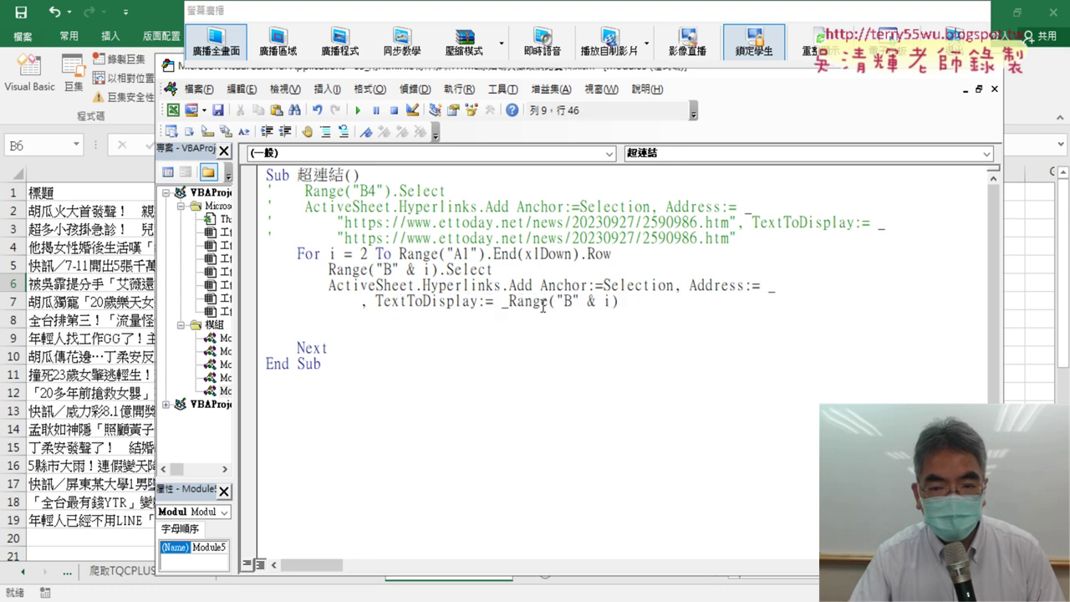
{"action": "key", "text": "BackSpace"}
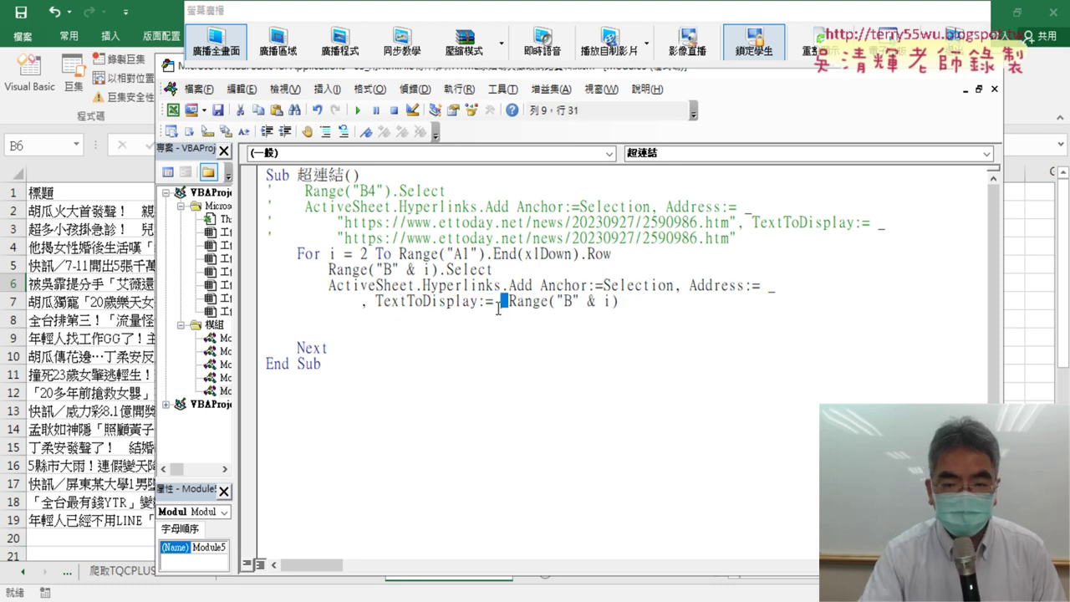
{"action": "left_click", "coordinate": [495, 308]}
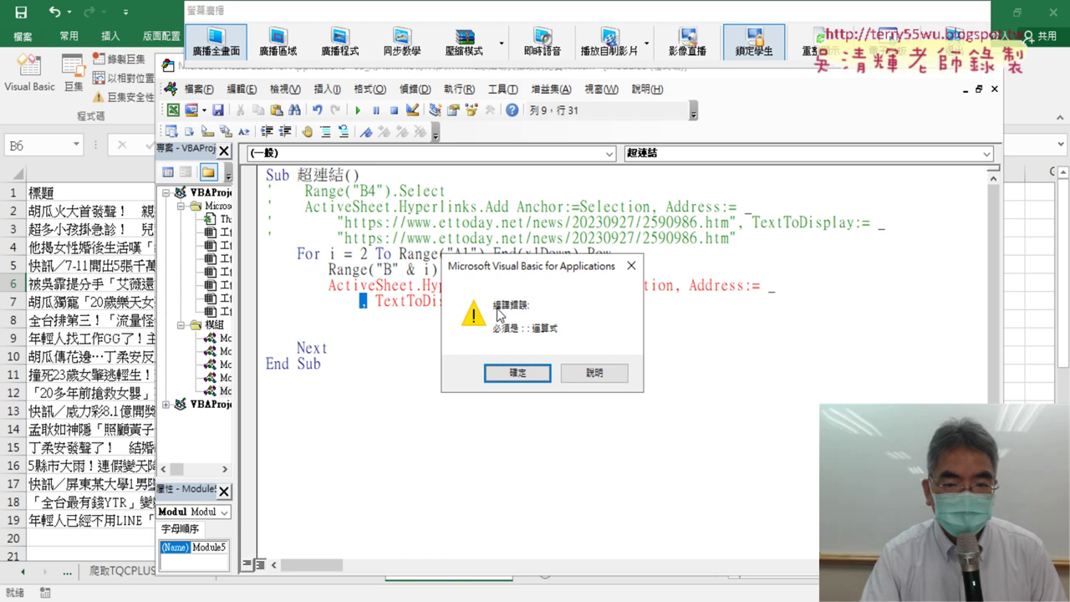
{"action": "key", "text": "Return"}
{"action": "left_click", "coordinate": [500, 303]}
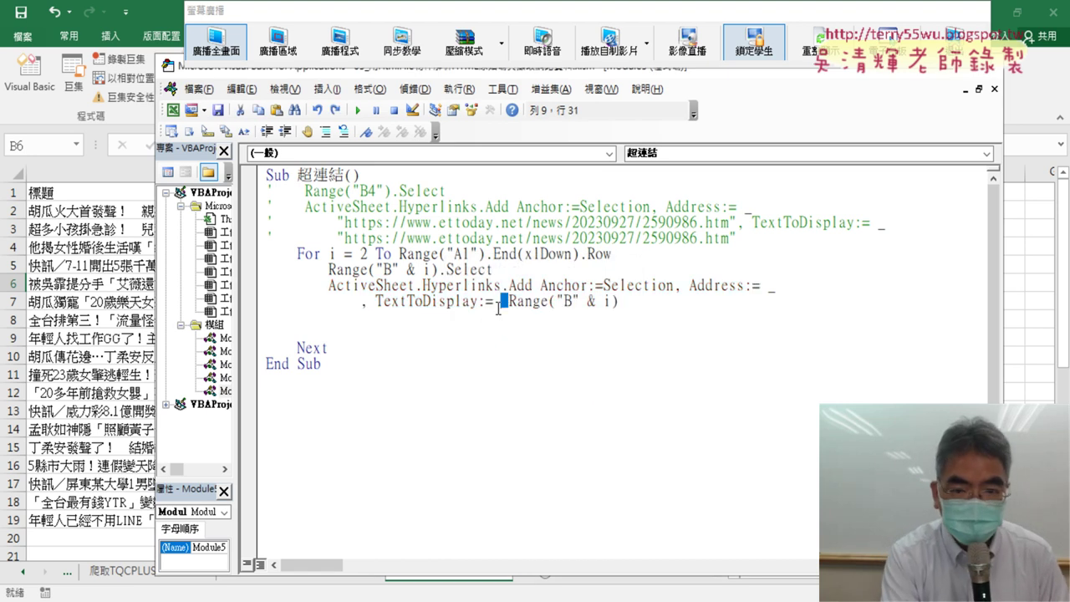
{"action": "key", "text": "ctrl+z"}
{"action": "key", "text": "ctrl+z"}
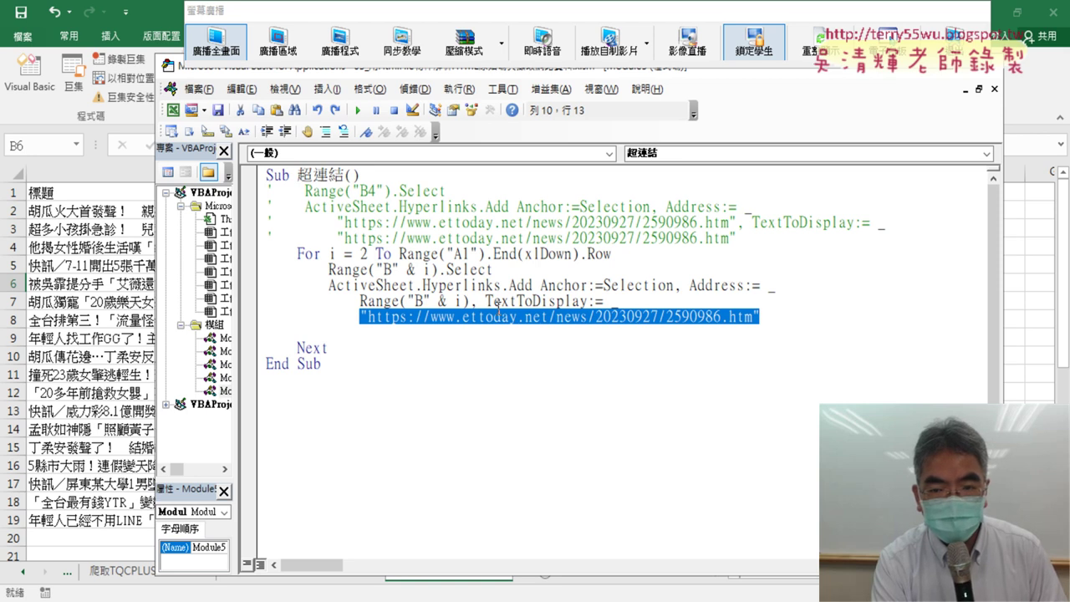
{"action": "key", "text": "Delete"}
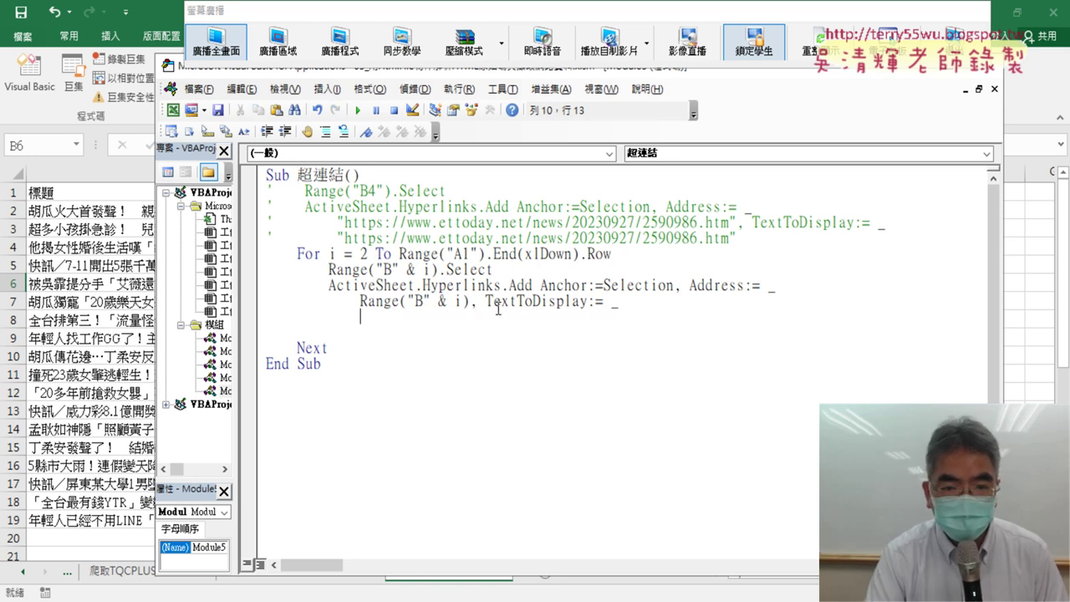
{"action": "mouse_move", "coordinate": [470, 301]}
{"action": "left_mouse_down"}
{"action": "mouse_move", "coordinate": [361, 305]}
{"action": "mouse_move", "coordinate": [368, 319]}
{"action": "left_mouse_up"}
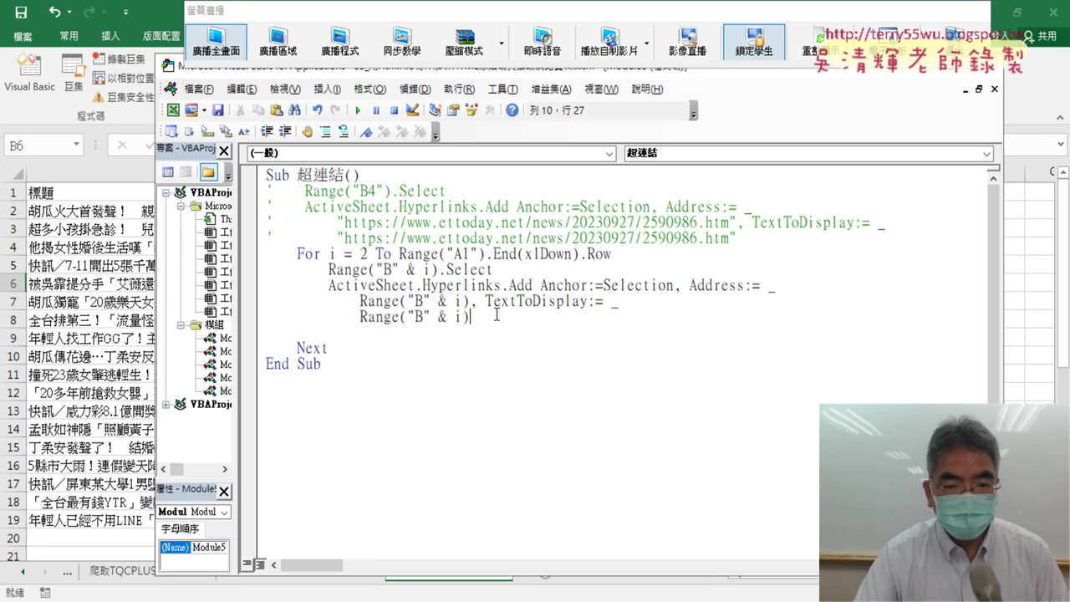
Step: Delete the blank line before Next and narrow the editor to show column B
{"action": "key", "text": "Delete"}
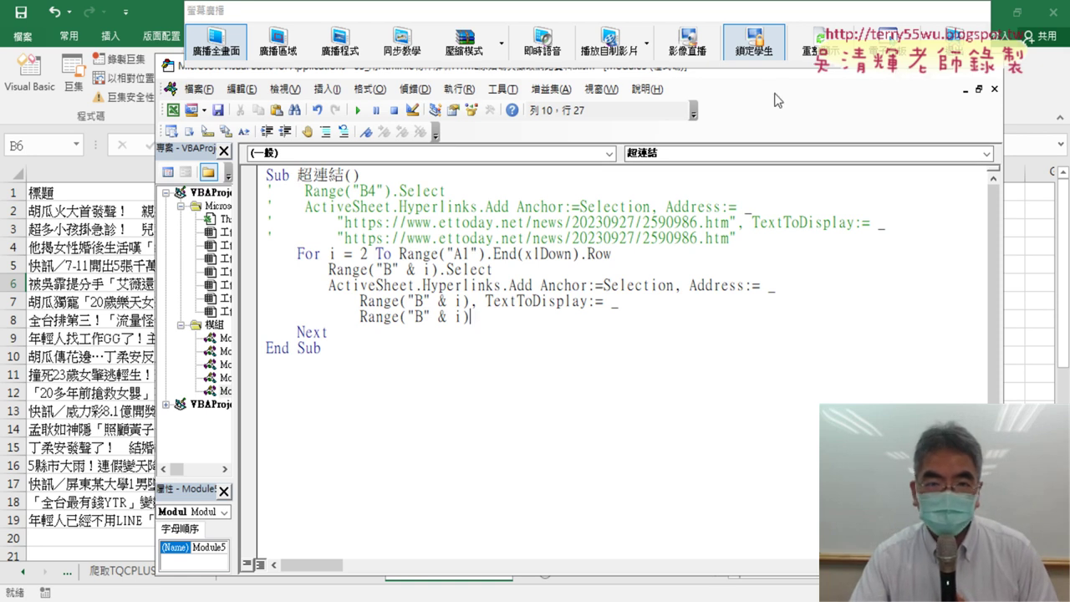
{"action": "double_click", "coordinate": [217, 74]}
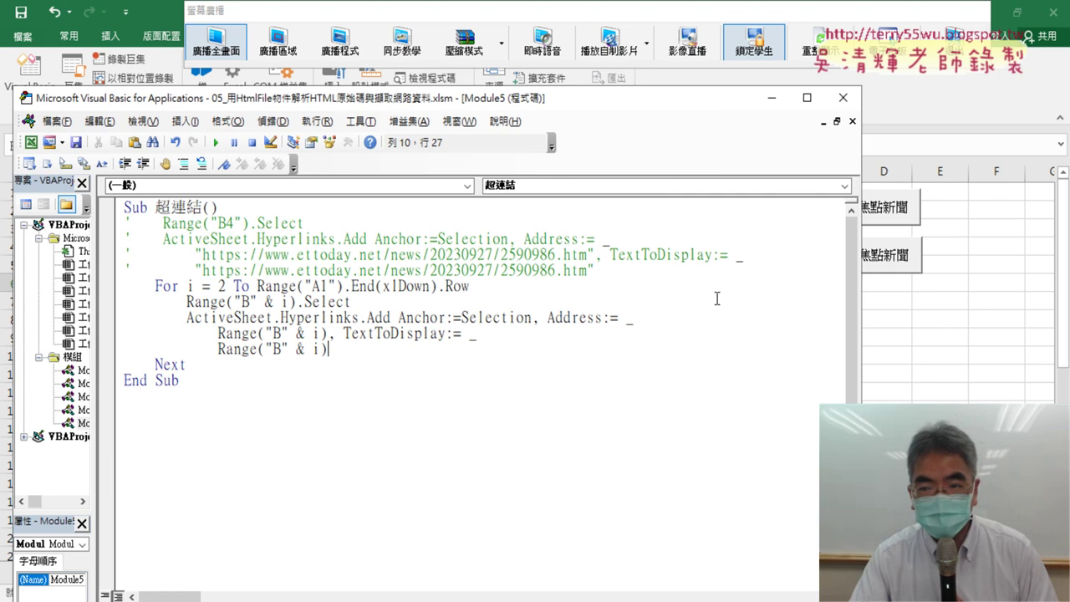
{"action": "left_click_drag", "start_coordinate": [861, 316], "coordinate": [437, 289]}
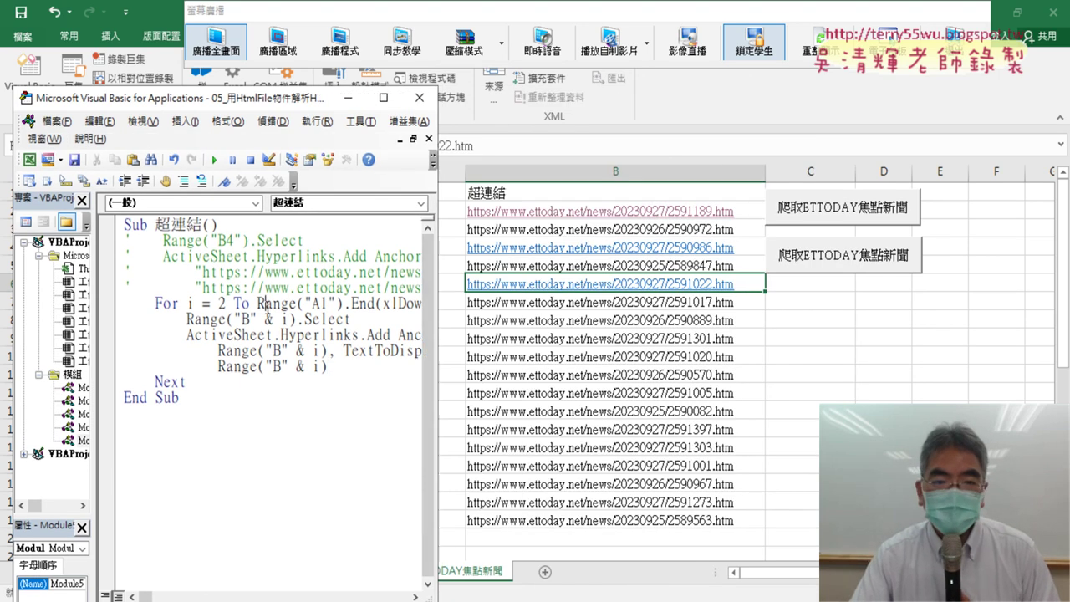
Step: Run the macro twice; each run stops with run-time error 5 at Hyperlinks.Add
{"action": "left_click", "coordinate": [215, 160]}
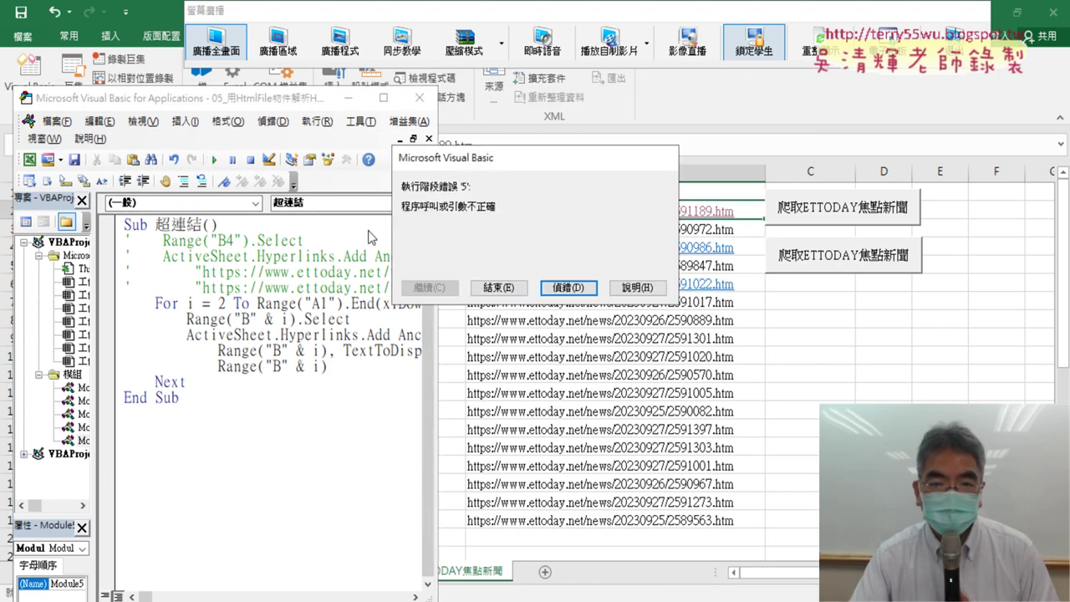
{"action": "left_click", "coordinate": [567, 288]}
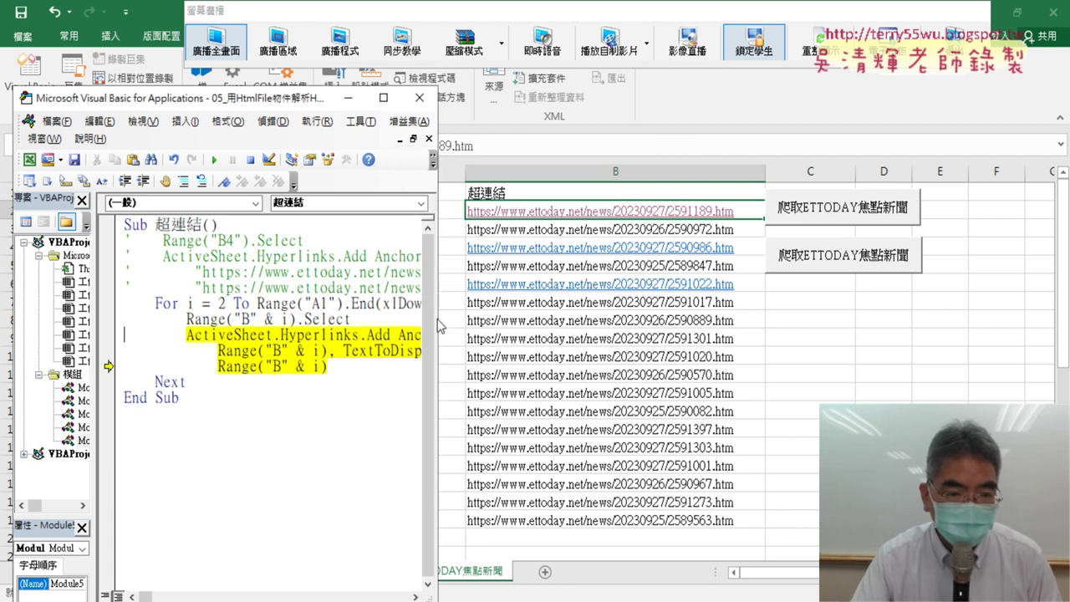
{"action": "left_click", "coordinate": [215, 160]}
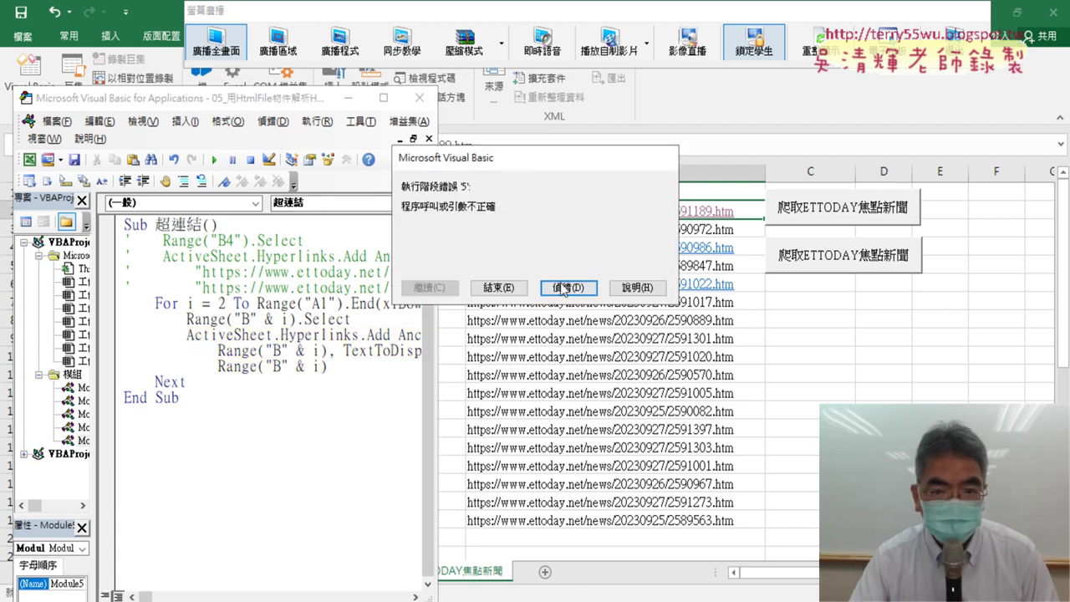
{"action": "left_click", "coordinate": [568, 288]}
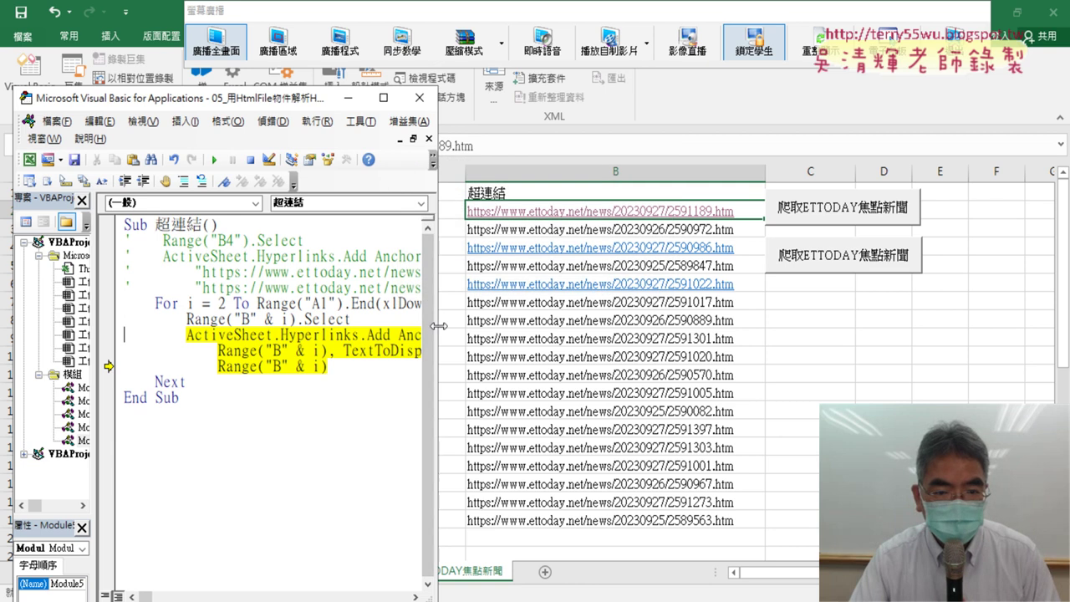
{"action": "left_click_drag", "start_coordinate": [435, 335], "coordinate": [882, 334]}
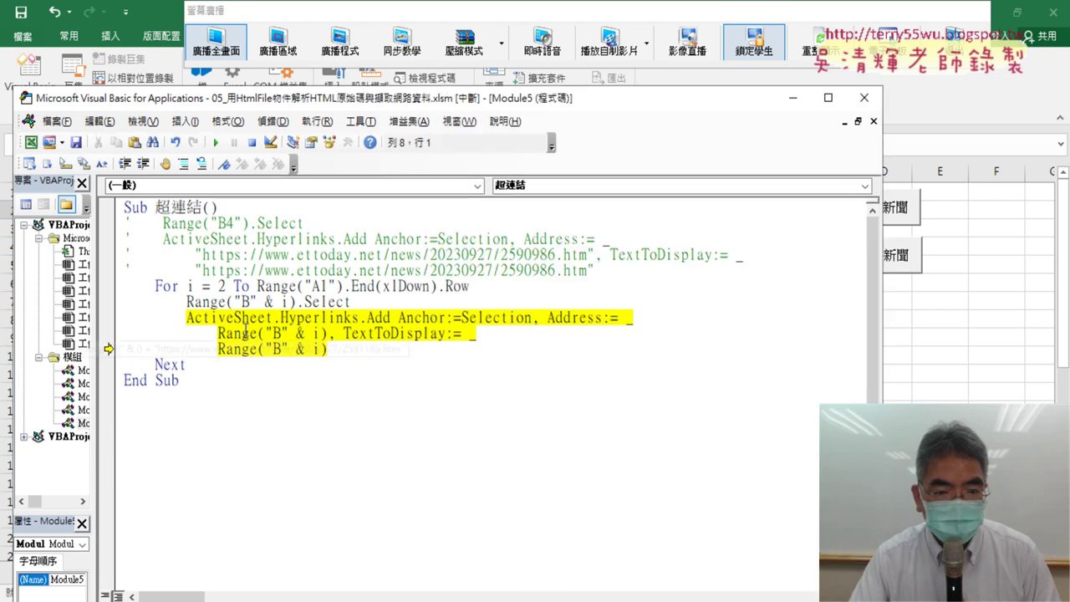
Step: Insert a new line starting link = below the Select line
{"action": "mouse_move", "coordinate": [244, 332]}
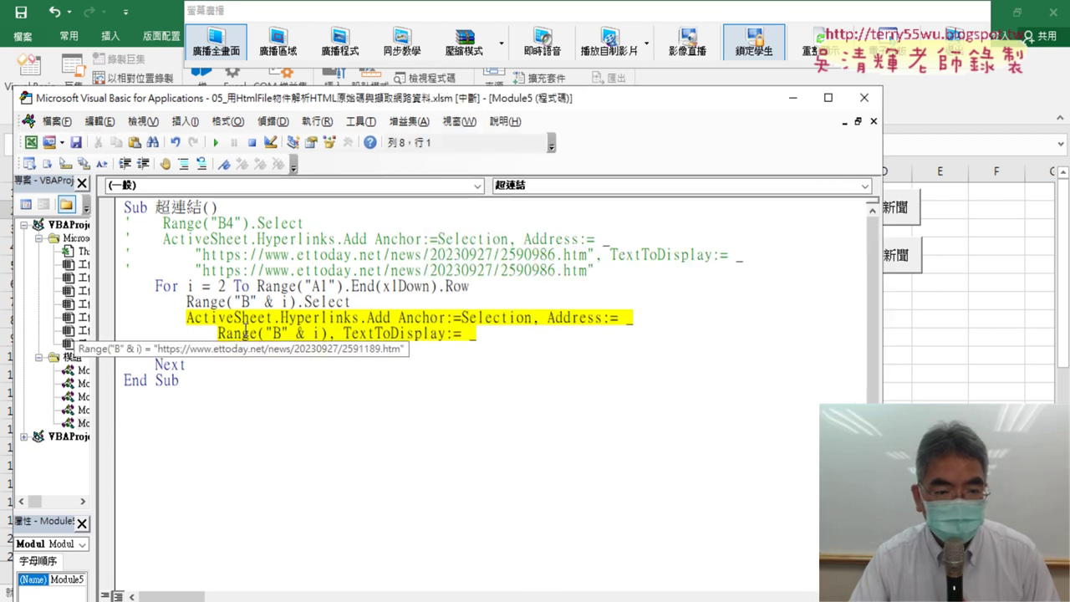
{"action": "left_click", "coordinate": [352, 303]}
{"action": "key", "text": "Return"}
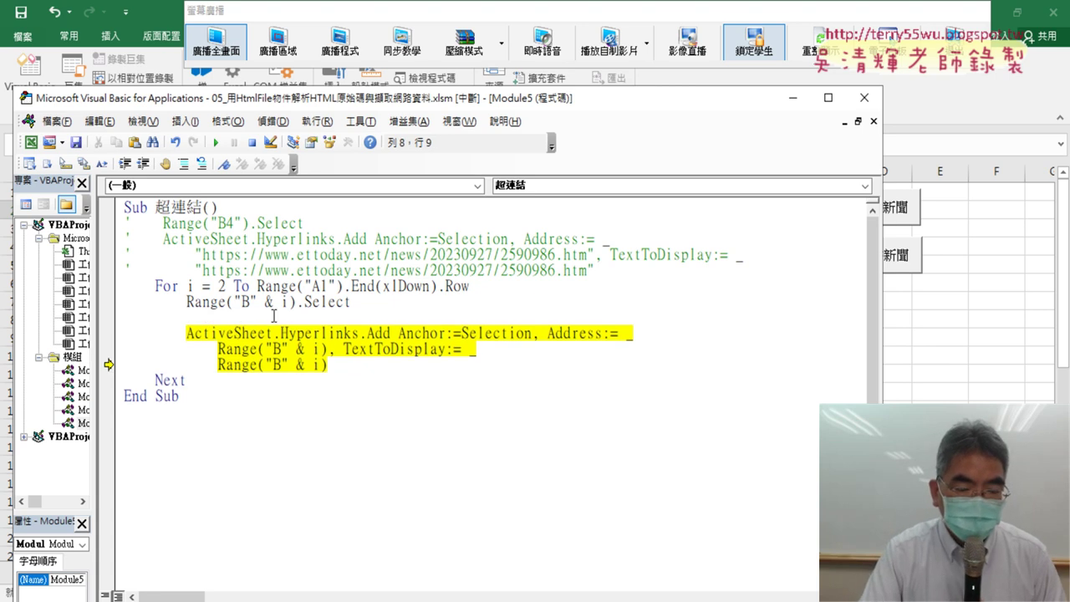
{"action": "type", "text": "l"}
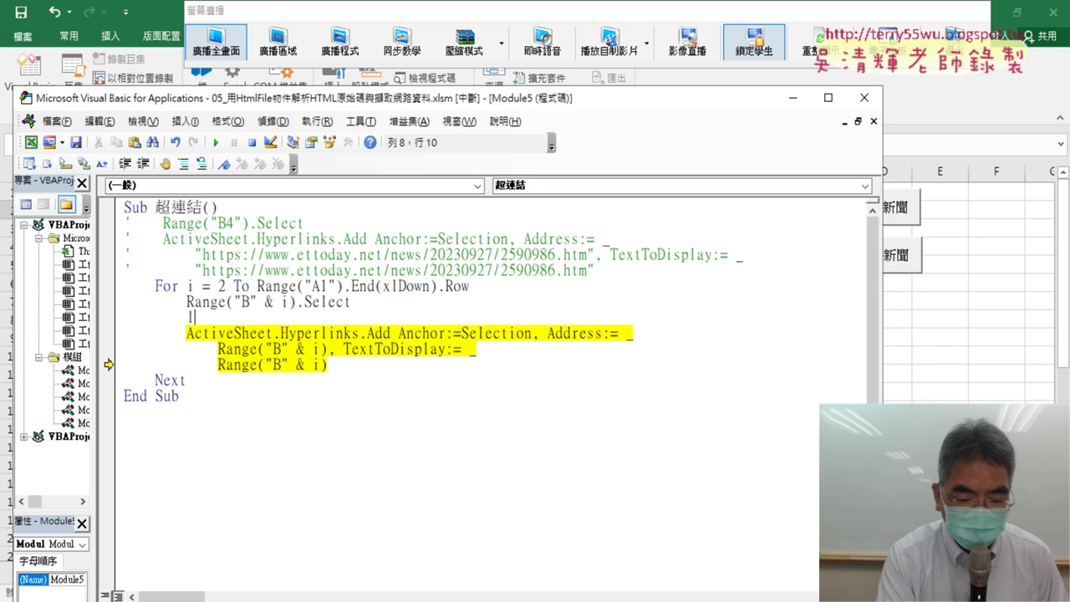
{"action": "type", "text": "in"}
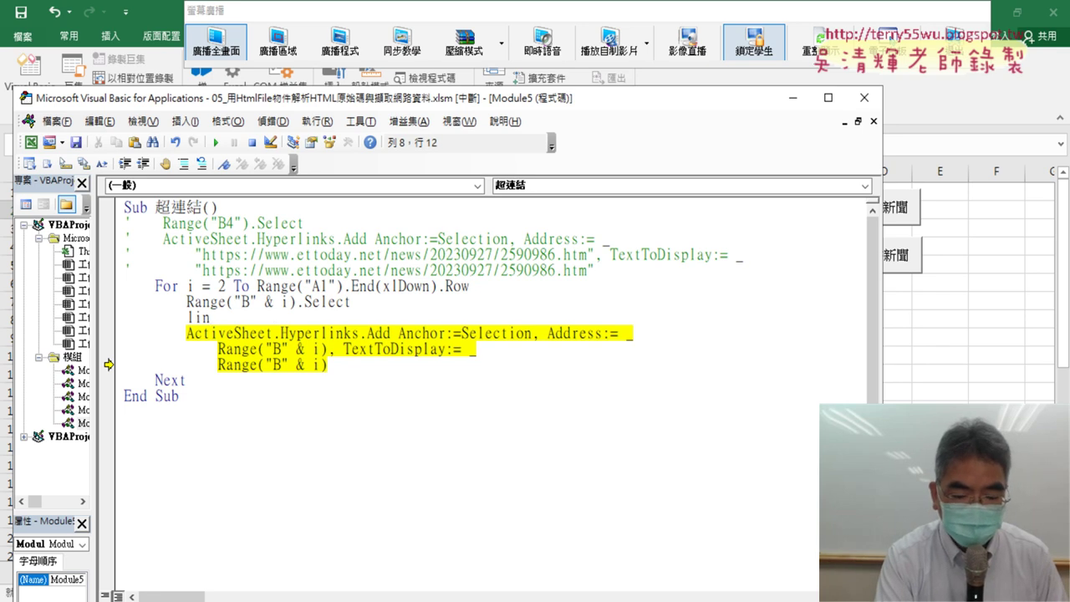
{"action": "type", "text": "k="}
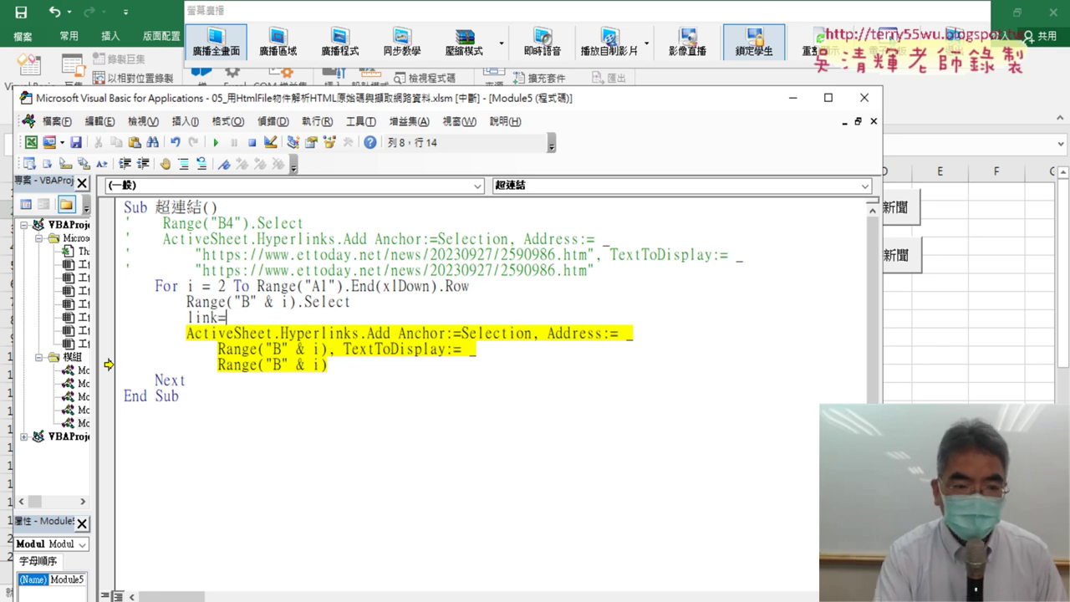
{"action": "left_click", "coordinate": [330, 355]}
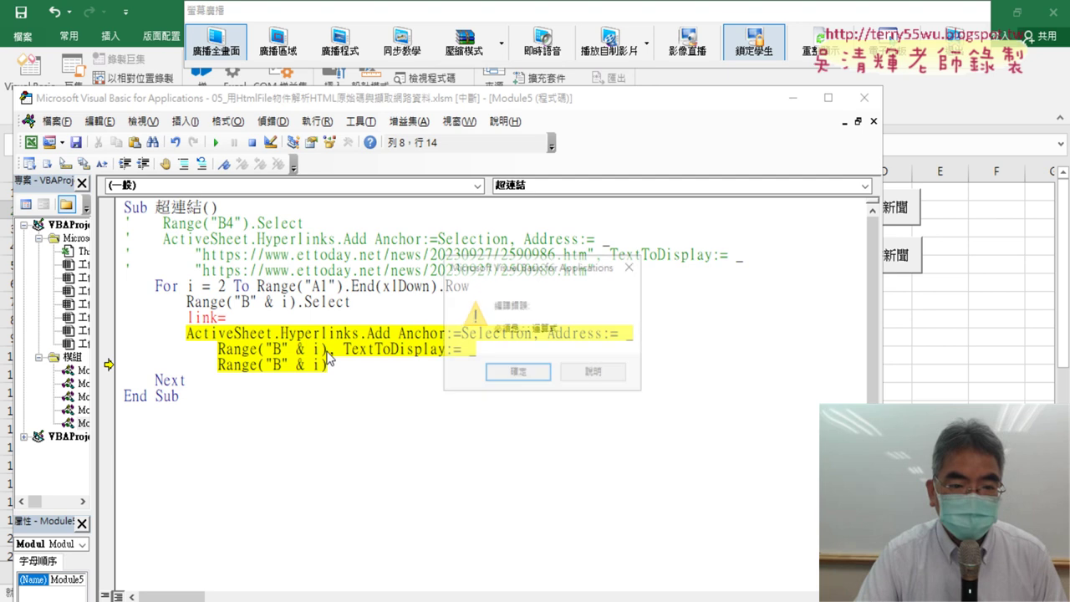
{"action": "key", "text": "Return"}
Step: Set link = Range("B" & i) and use link as the hyperlink address and display text
{"action": "mouse_move", "coordinate": [327, 349]}
{"action": "left_mouse_down"}
{"action": "mouse_move", "coordinate": [241, 350]}
{"action": "mouse_move", "coordinate": [227, 318]}
{"action": "mouse_move", "coordinate": [189, 316]}
{"action": "left_mouse_up"}
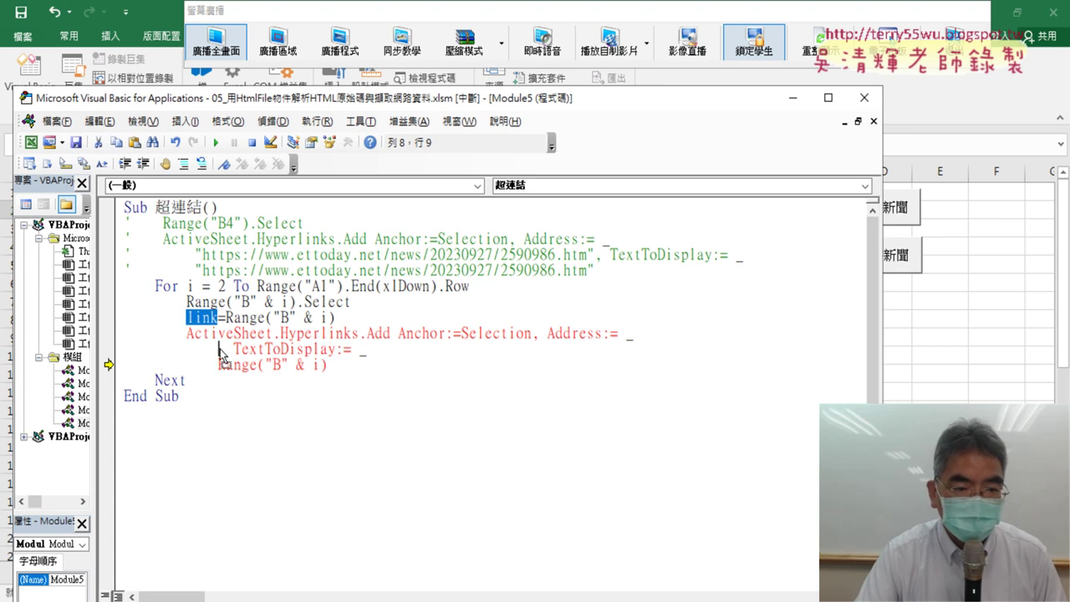
{"action": "left_click_drag", "start_coordinate": [220, 351], "coordinate": [221, 352]}
{"action": "type", "text": "link,"}
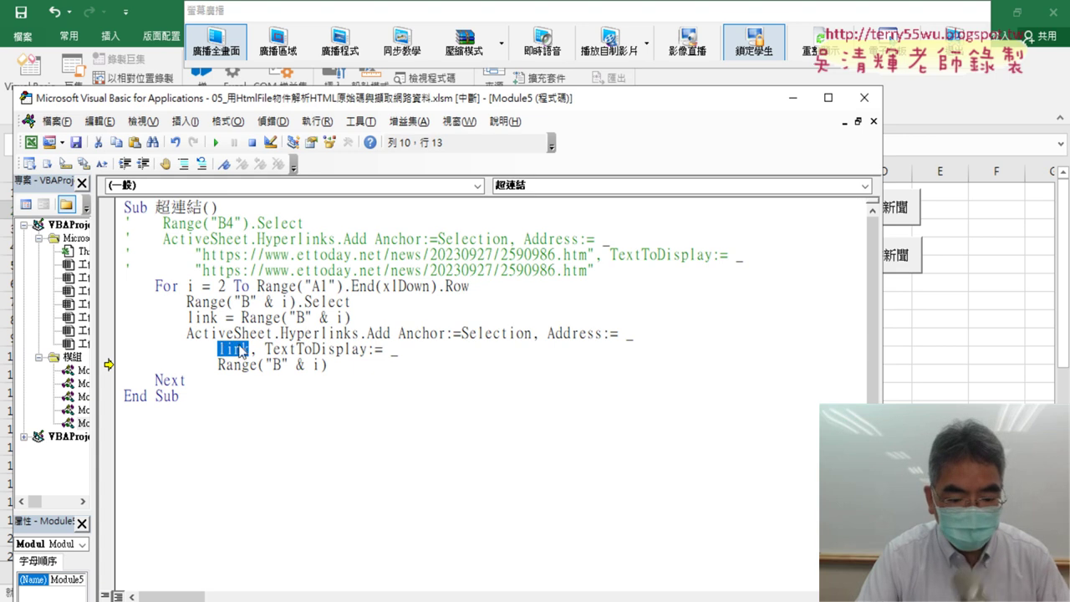
{"action": "left_click_drag", "start_coordinate": [327, 365], "coordinate": [226, 368]}
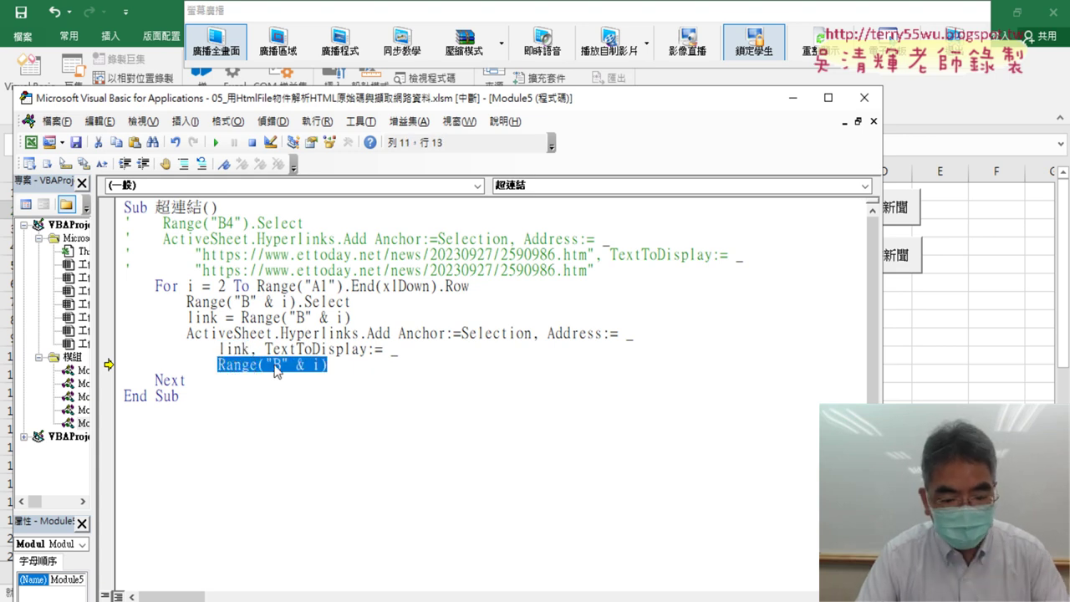
{"action": "type", "text": "link"}
{"action": "left_click", "coordinate": [362, 411]}
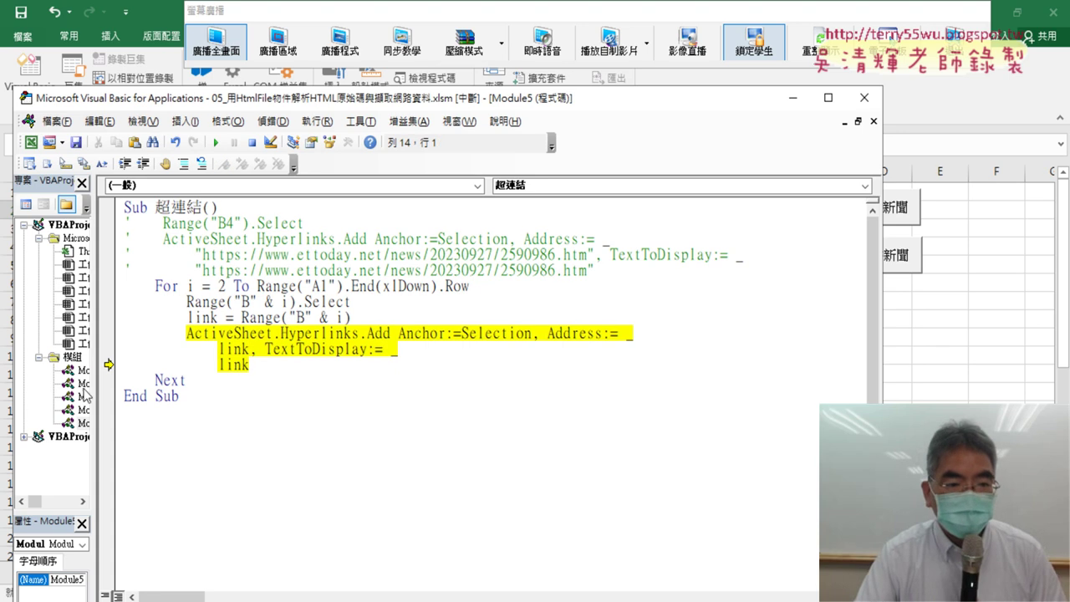
Step: Move execution back to the link assignment line and check the current column B cell value
{"action": "left_click_drag", "start_coordinate": [109, 367], "coordinate": [108, 317]}
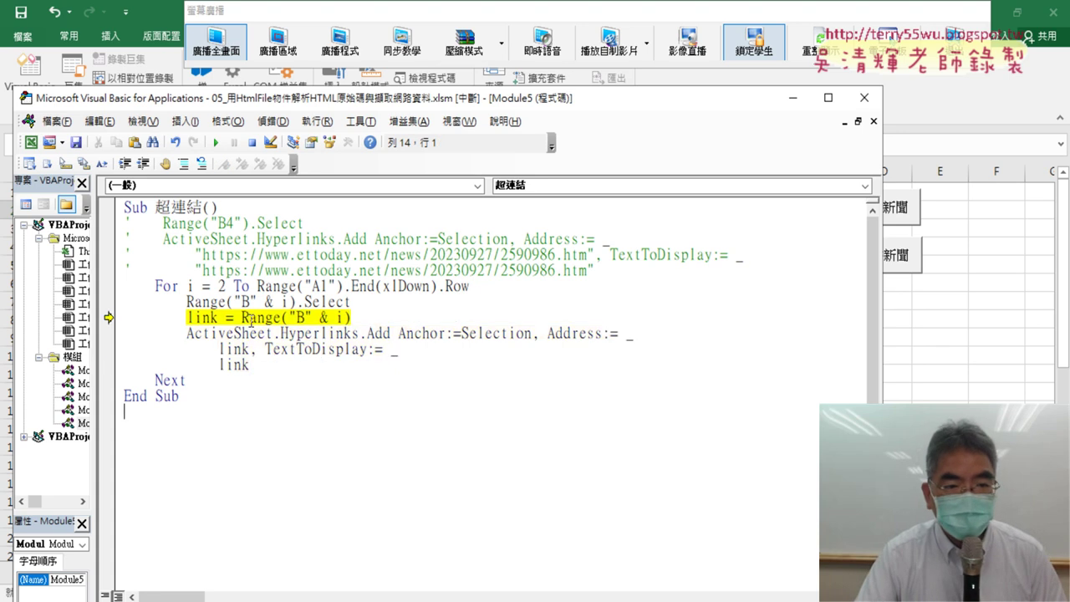
{"action": "mouse_move", "coordinate": [271, 317]}
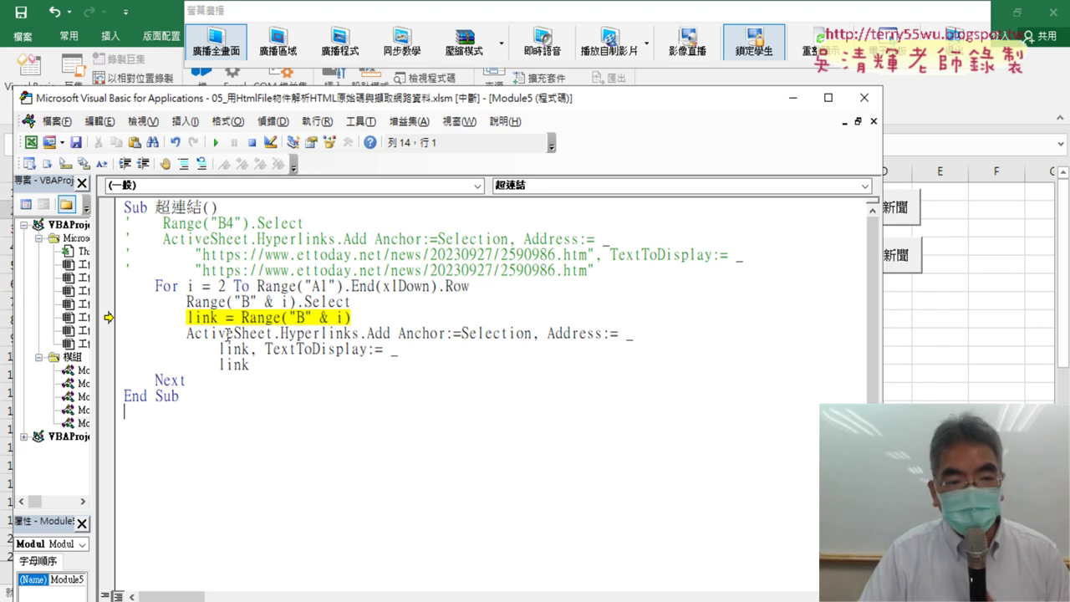
{"action": "left_click", "coordinate": [262, 319]}
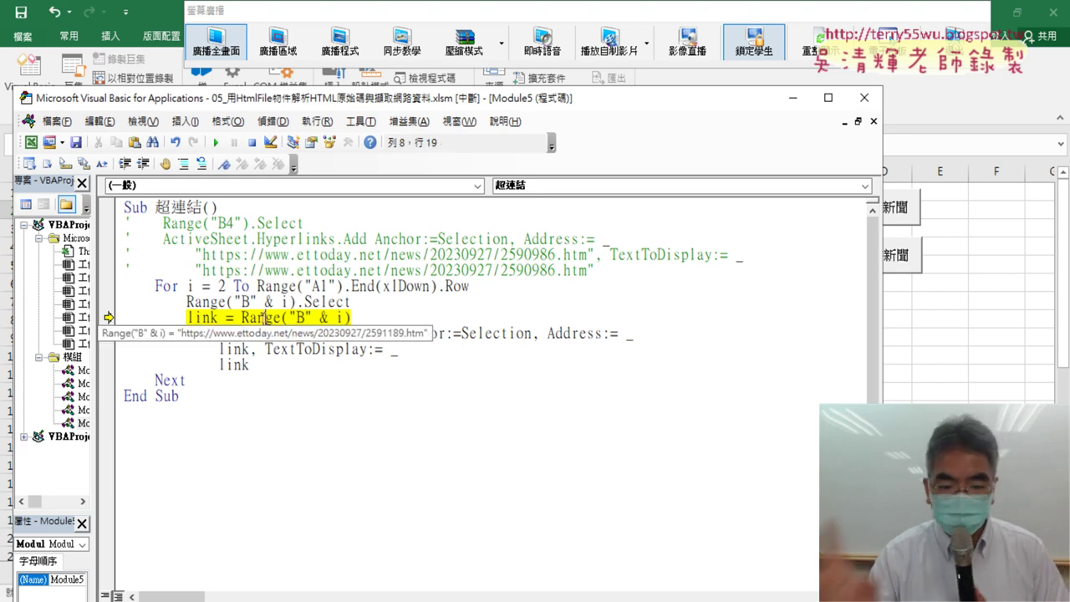
Step: Step through the link assignment and Hyperlinks.Add lines, inspecting the Range("B" & i) value
{"action": "key", "text": "F8"}
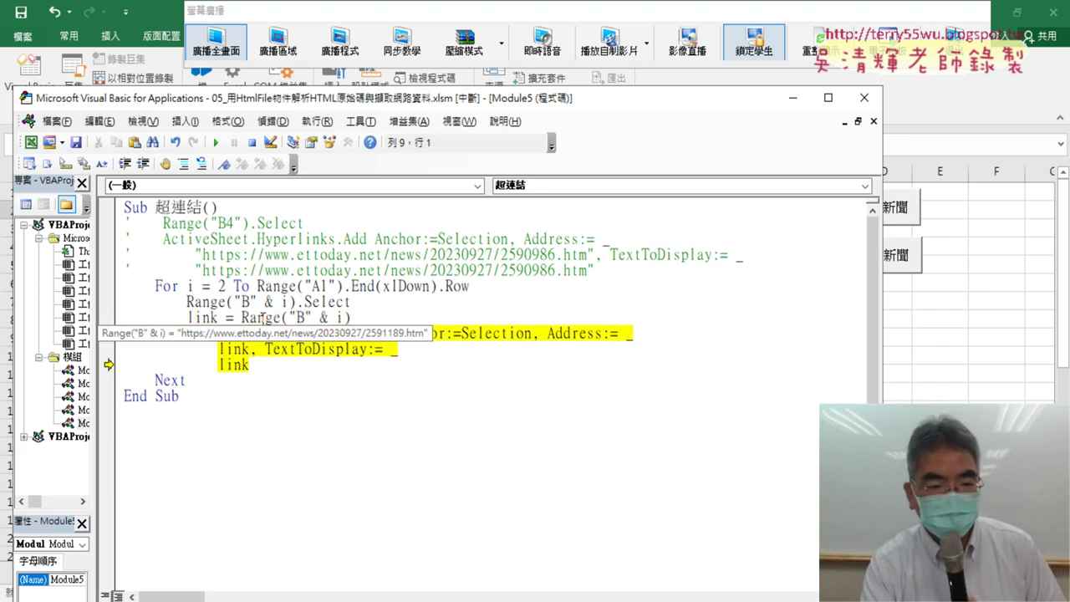
{"action": "key", "text": "F8"}
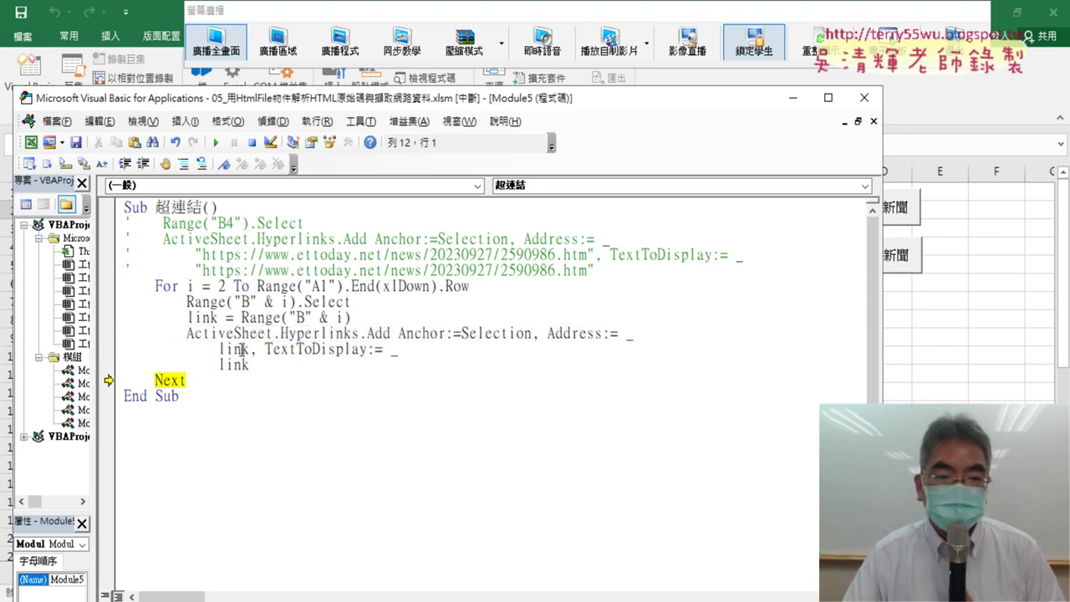
{"action": "mouse_move", "coordinate": [242, 349]}
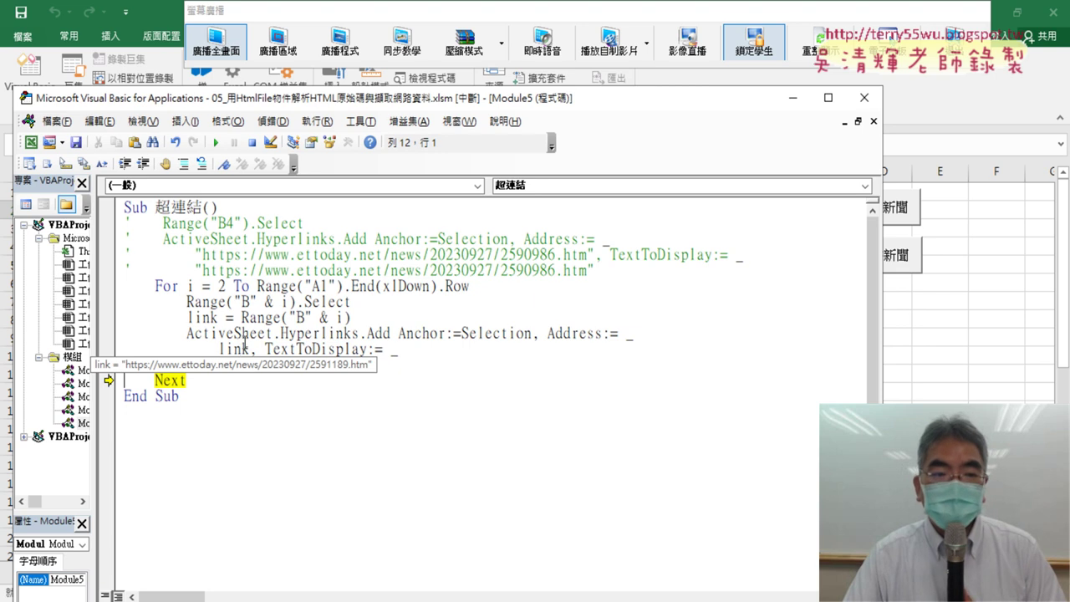
{"action": "left_click_drag", "start_coordinate": [350, 317], "coordinate": [242, 318]}
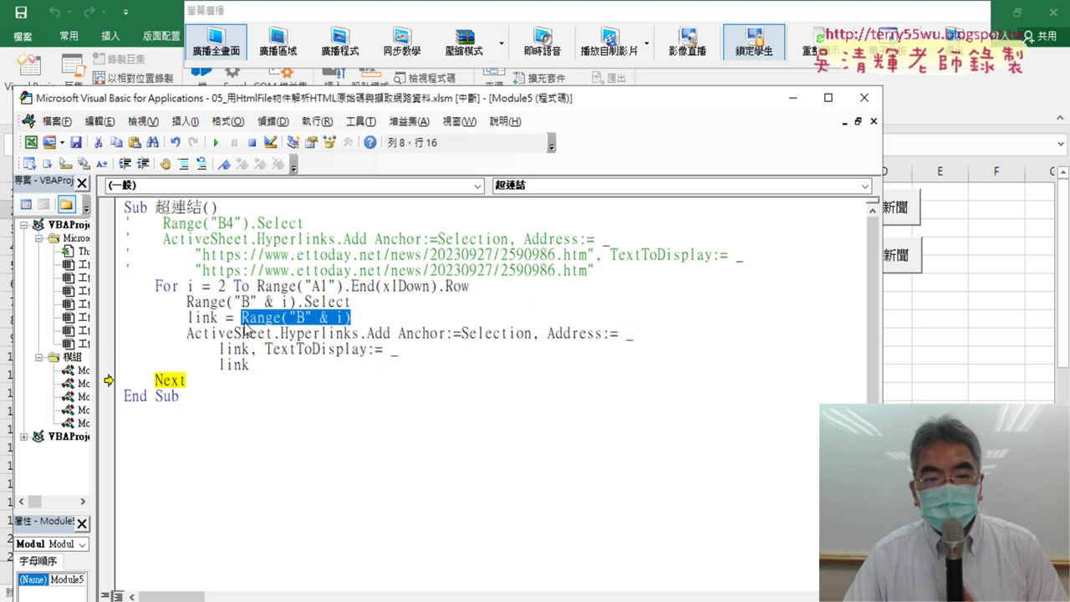
{"action": "mouse_move", "coordinate": [245, 328]}
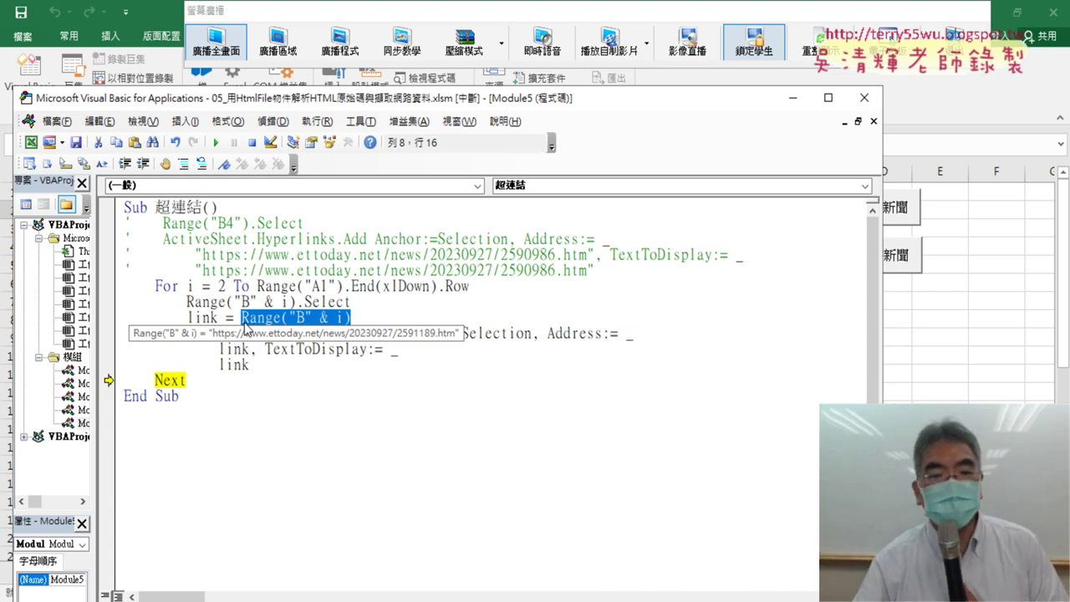
Step: Run the macro to completion, check the hyperlinks in rows 2–19, then reopen the VBA editor maximized
{"action": "left_click", "coordinate": [216, 142]}
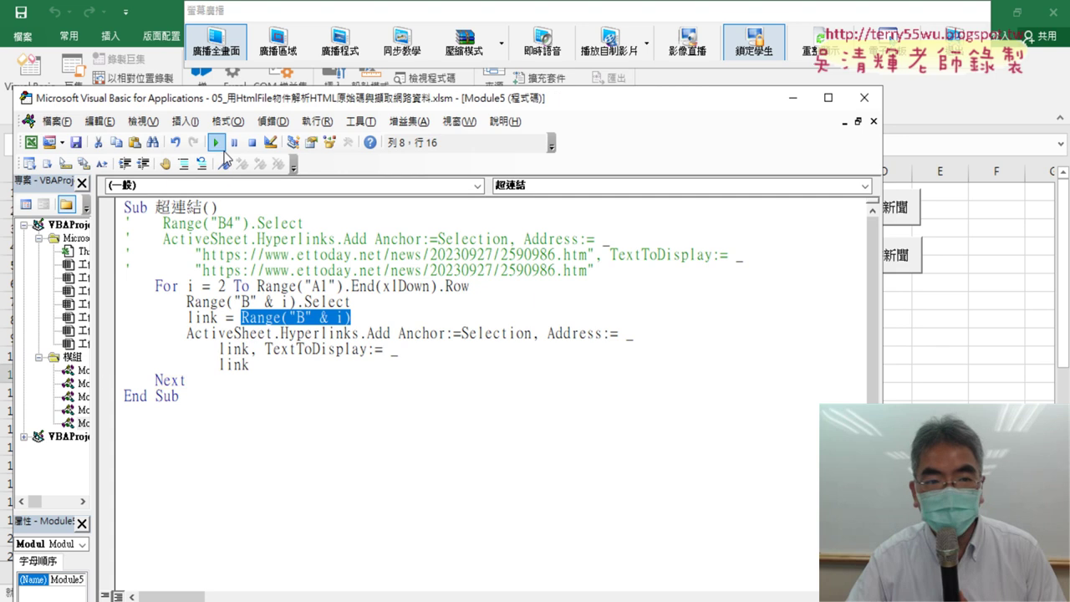
{"action": "left_click_drag", "start_coordinate": [883, 338], "coordinate": [446, 346]}
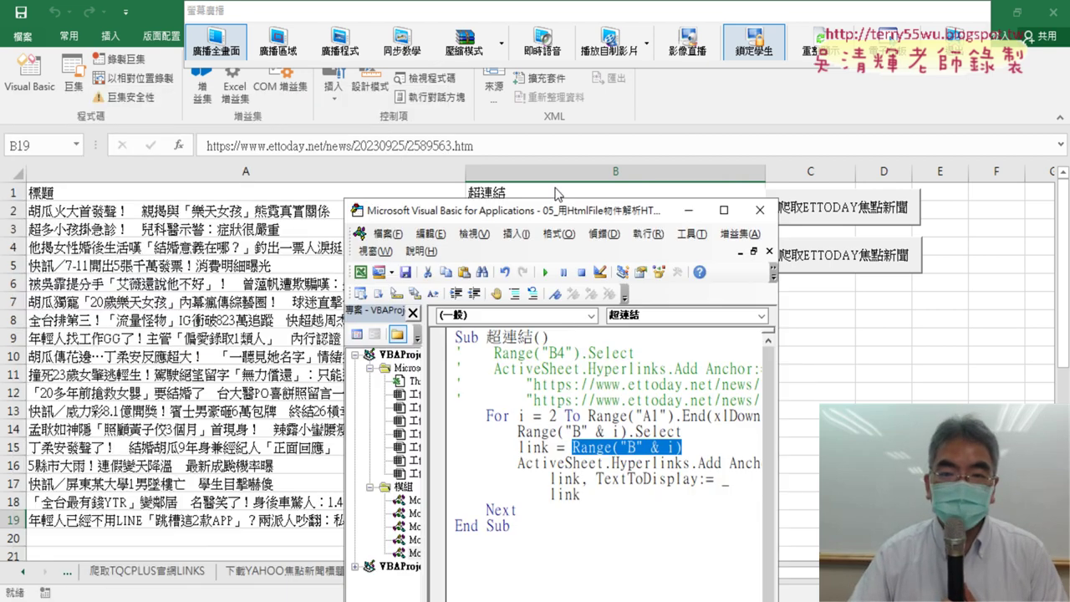
{"action": "left_click_drag", "start_coordinate": [291, 104], "coordinate": [801, 272]}
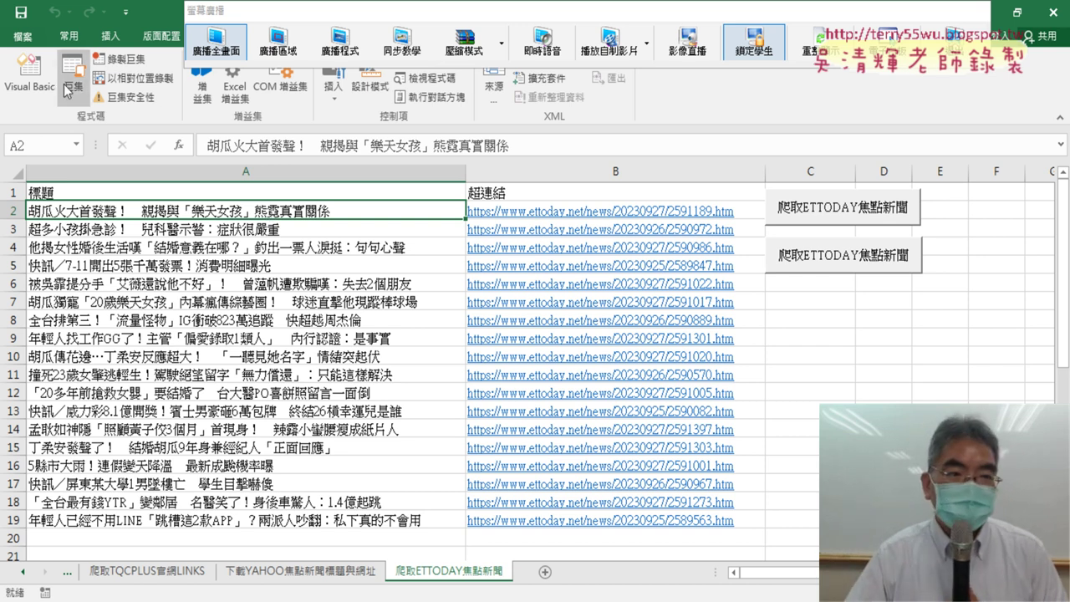
{"action": "left_click", "coordinate": [30, 74]}
{"action": "left_click", "coordinate": [901, 265]}
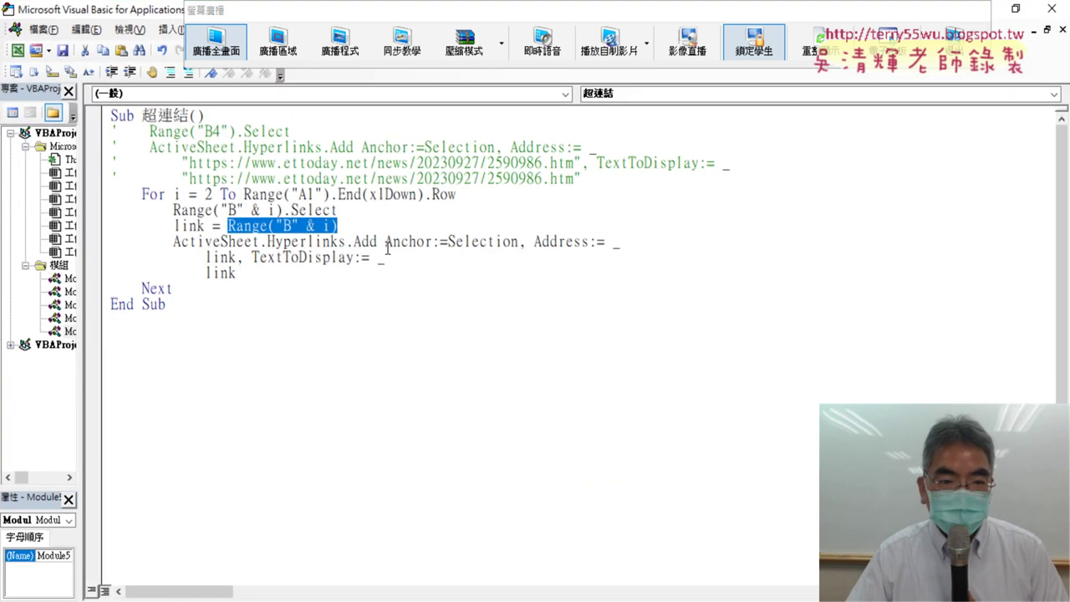
Step: Bring up context help for the Add keyword and choose the VBA Add method topic
{"action": "left_click", "coordinate": [220, 258]}
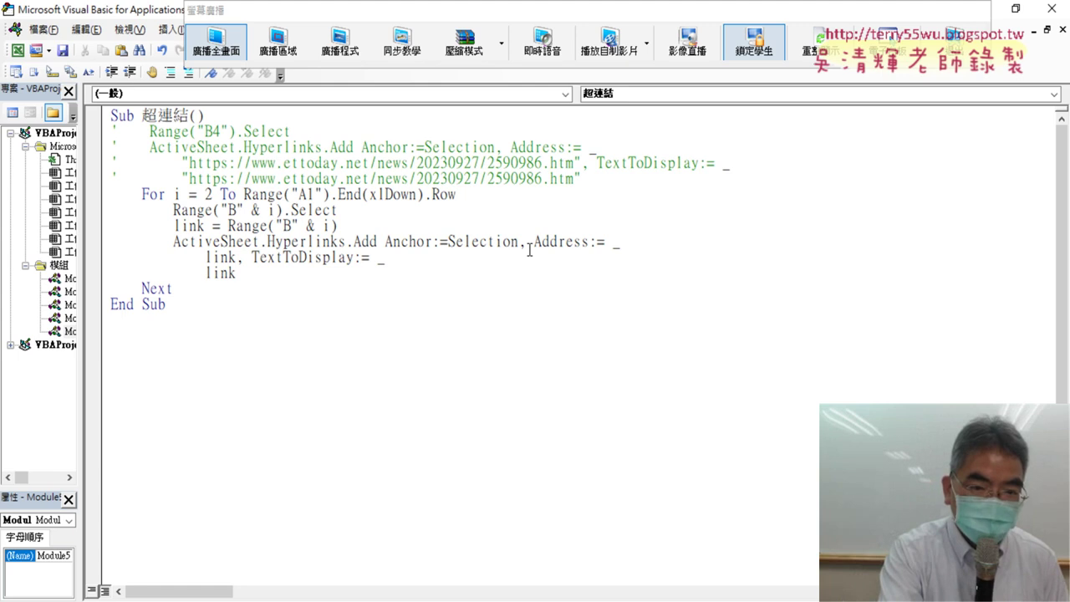
{"action": "key", "text": "F1"}
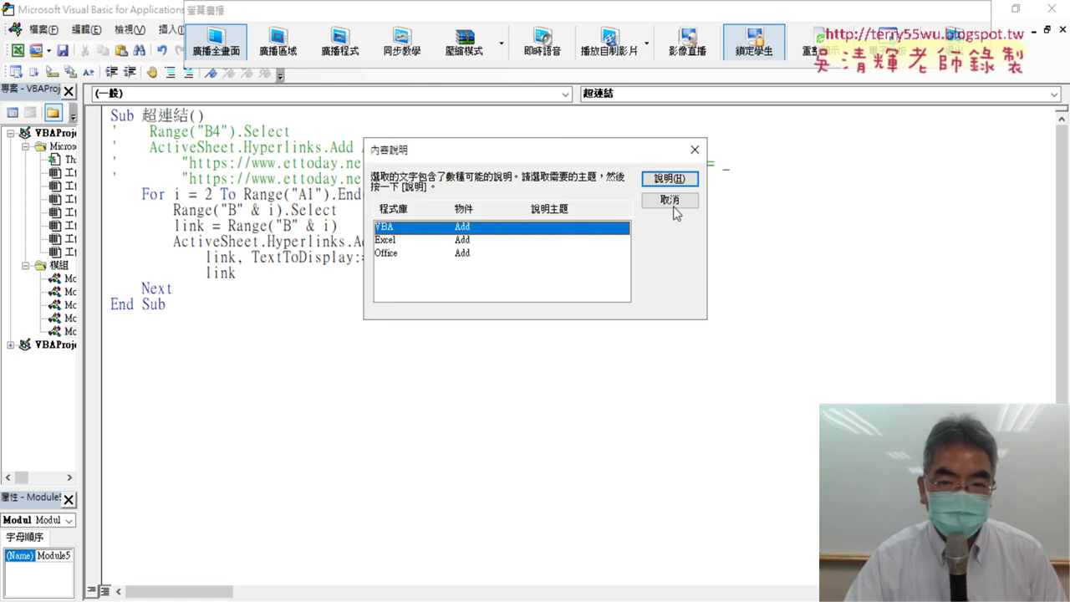
{"action": "left_click", "coordinate": [688, 185]}
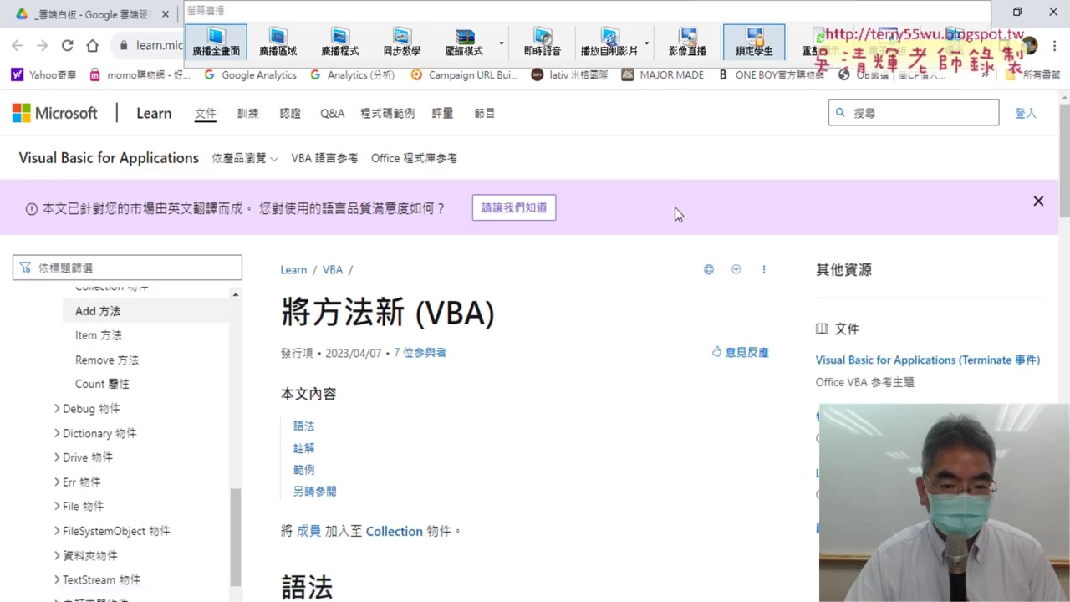
Step: Scroll the Add method help page down to its Syntax table, then close the browser
{"action": "scroll", "coordinate": [675, 213], "scroll_direction": "down", "scroll_amount": 3}
{"action": "scroll", "coordinate": [675, 213], "scroll_direction": "down", "scroll_amount": 1}
{"action": "scroll", "coordinate": [675, 213], "scroll_direction": "down", "scroll_amount": 1}
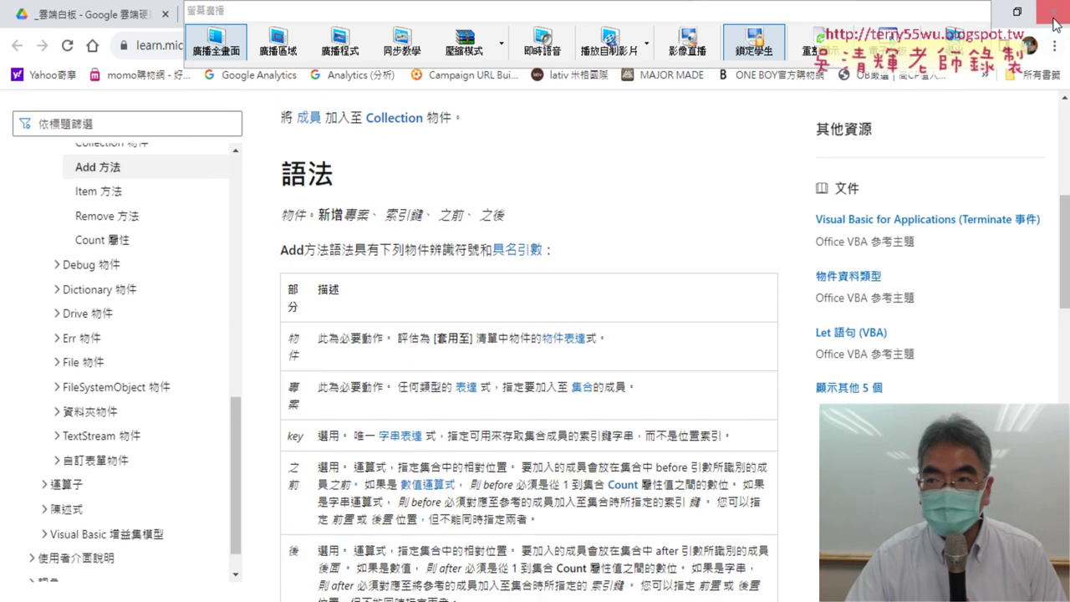
{"action": "left_click", "coordinate": [1054, 20]}
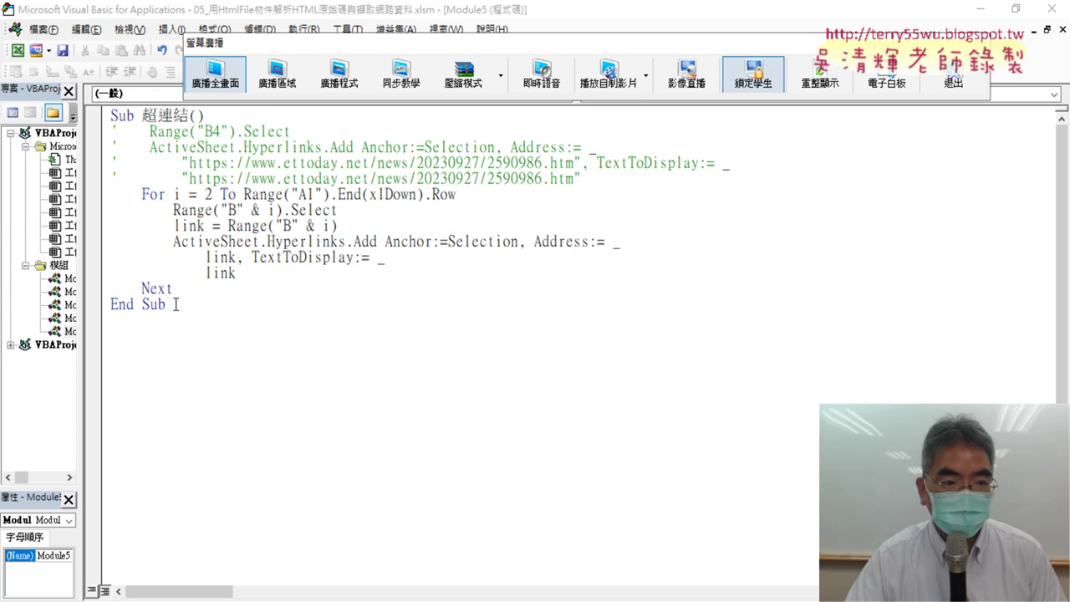
Step: Select the whole 超連結 macro code from Sub to End Sub and switch to Chrome
{"action": "left_click_drag", "start_coordinate": [175, 305], "coordinate": [94, 119]}
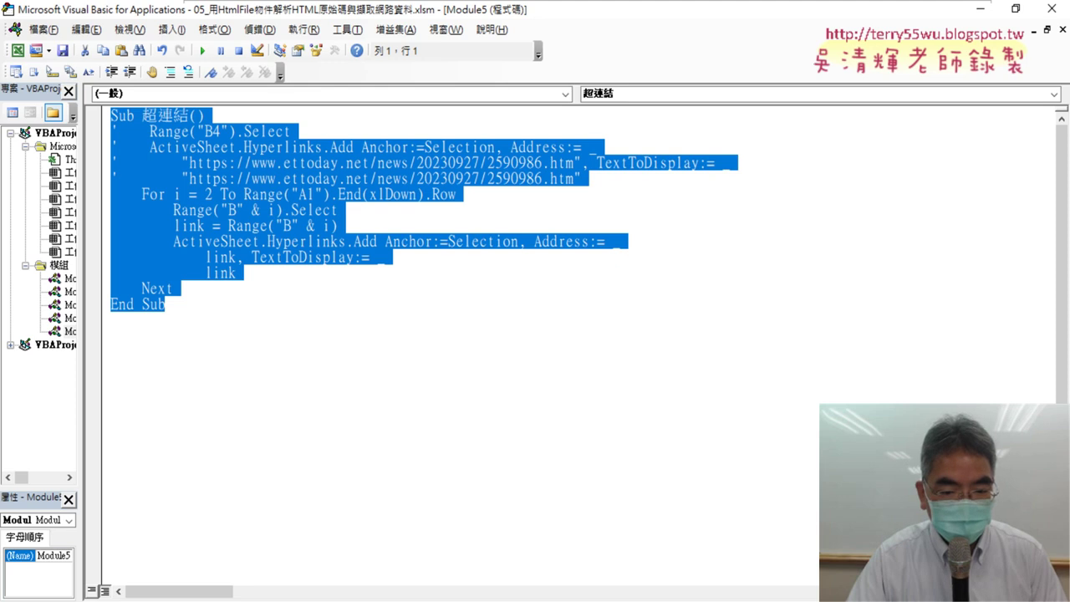
{"action": "key", "text": "alt+Tab"}
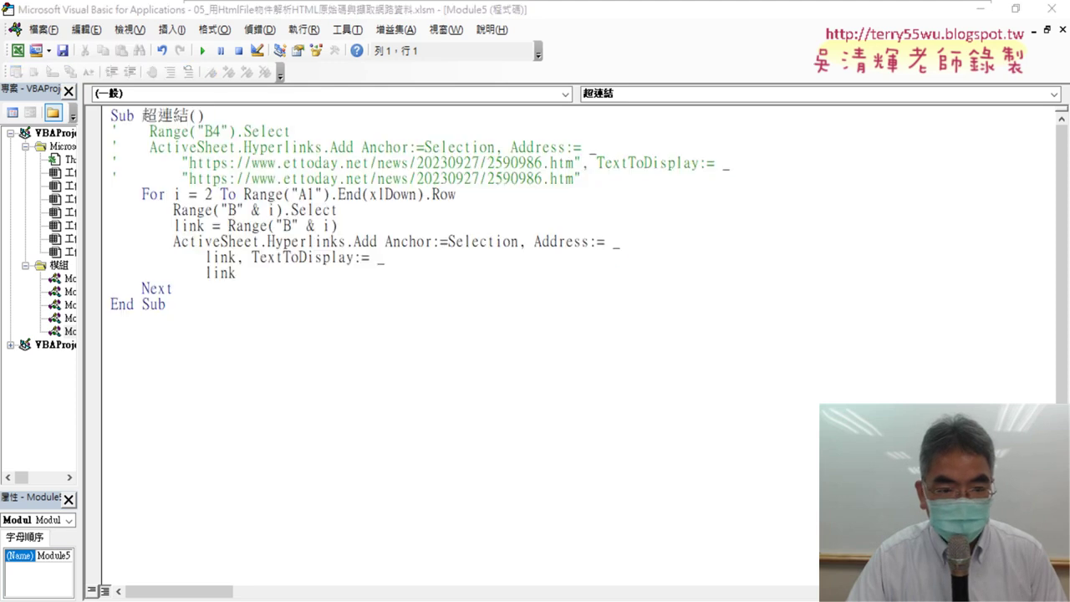